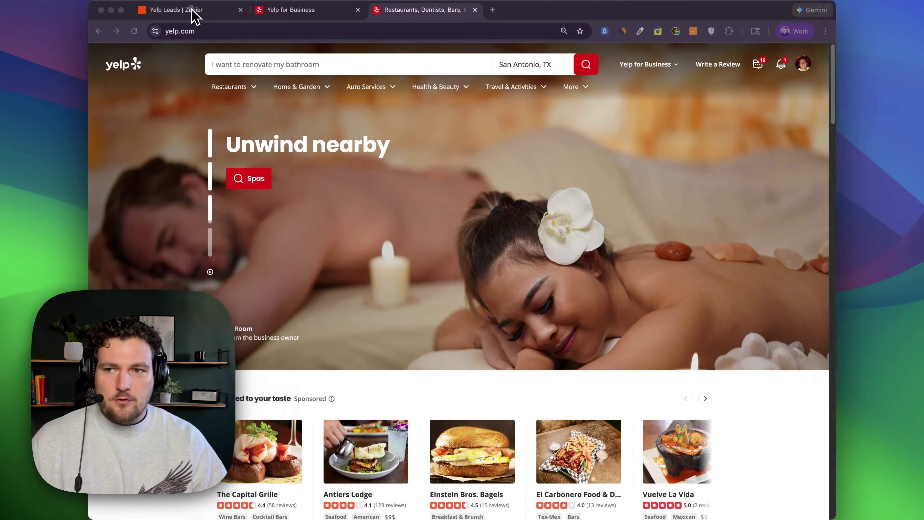
Open zapier.com in a new browser tab and create a new blank Zap.
click(218, 10)
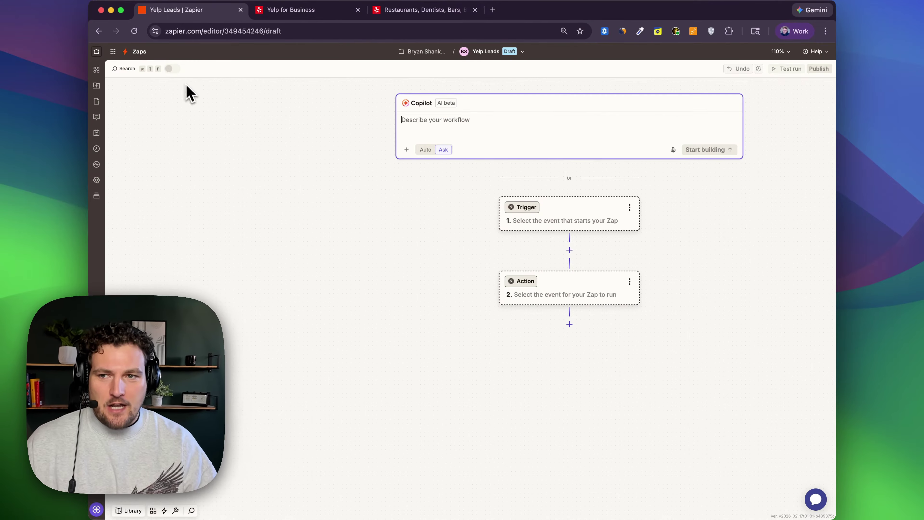
click(493, 11)
text(zapier.com)
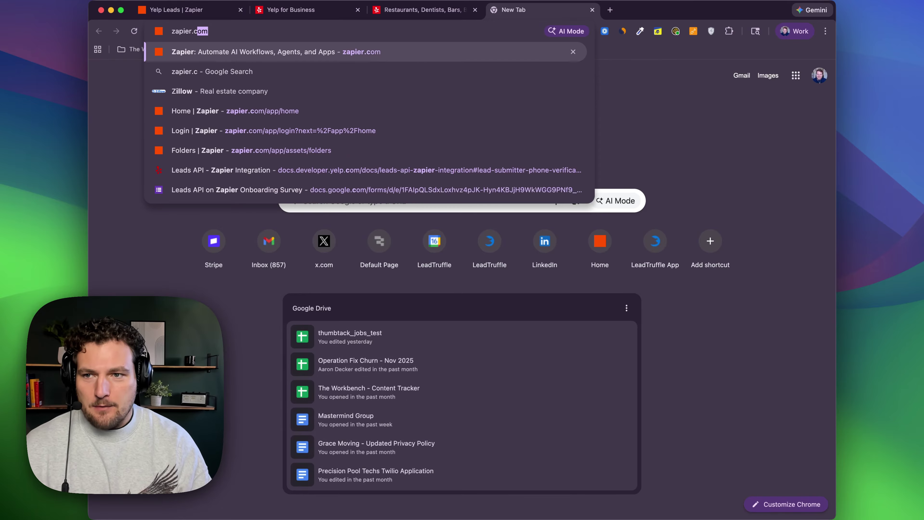
key(Return)
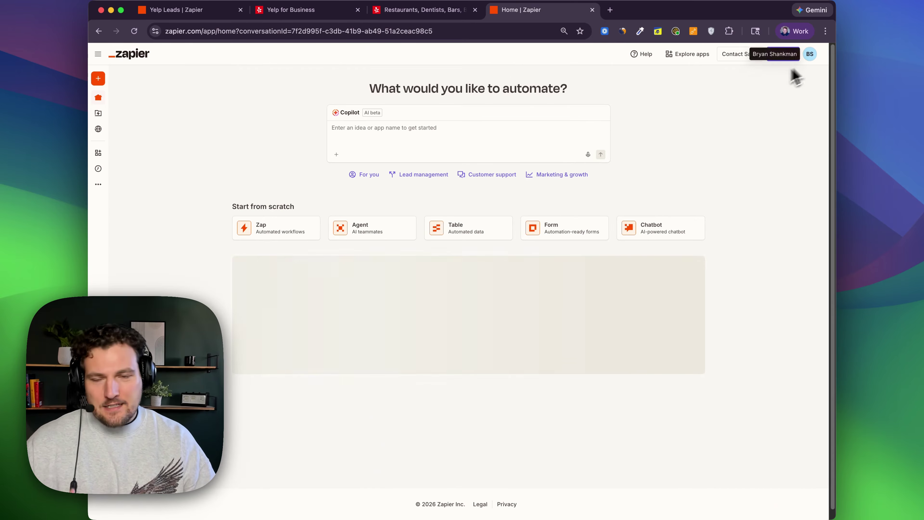
key(super+1)
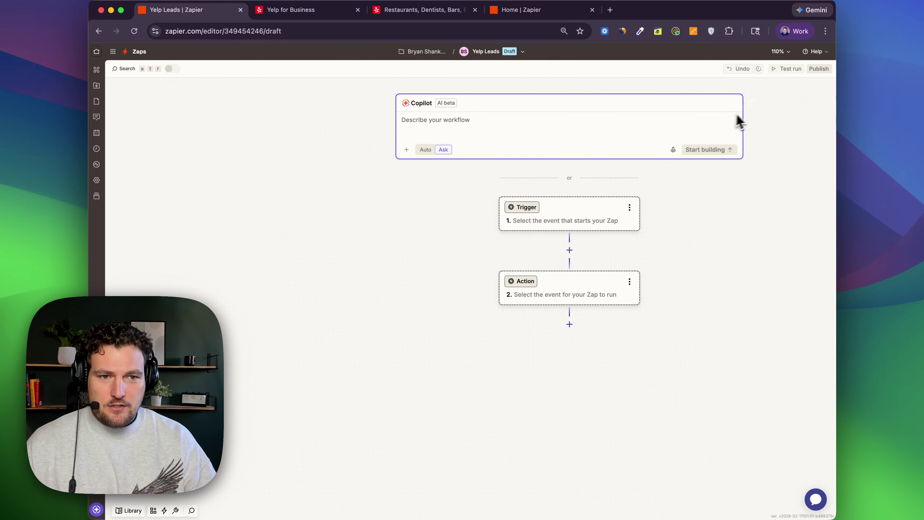
click(538, 11)
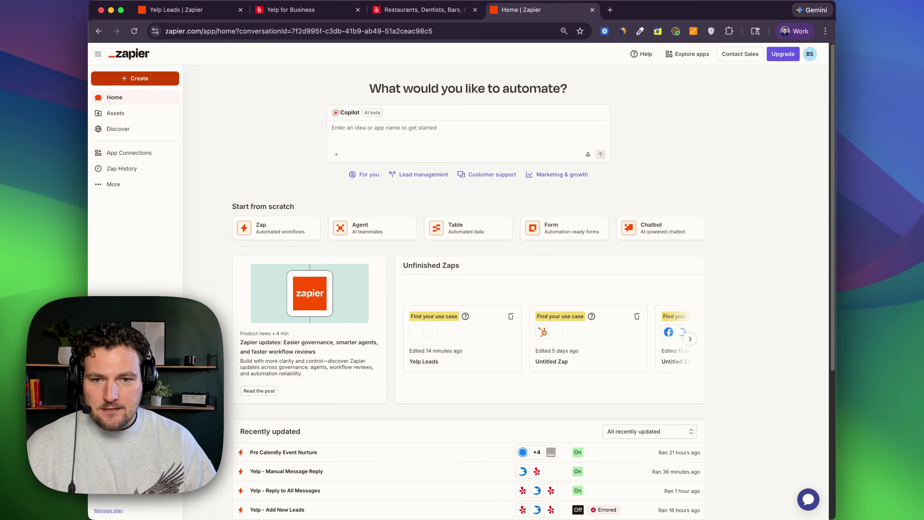
click(118, 83)
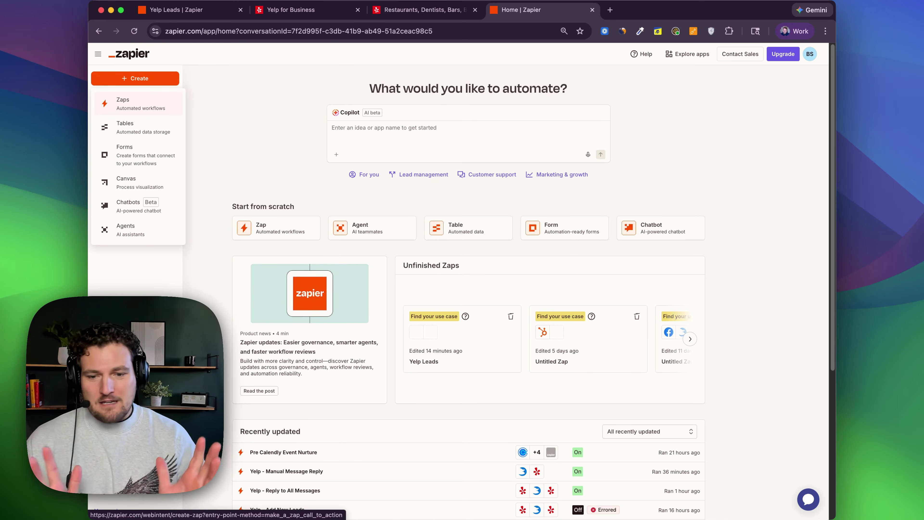
click(119, 105)
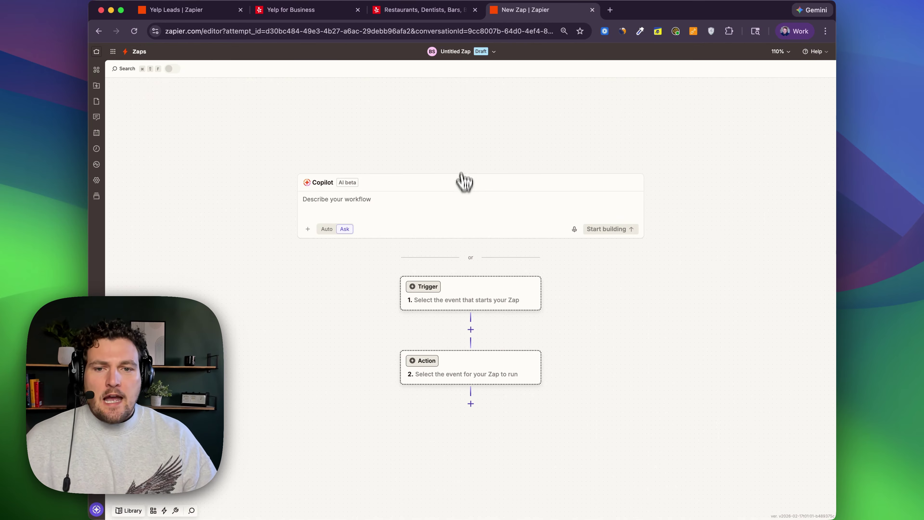
Set Yelp Leads as the app for the Zap's trigger, searching the app list for "yelp".
scroll(459, 167, down, 5)
scroll(450, 151, up, 2)
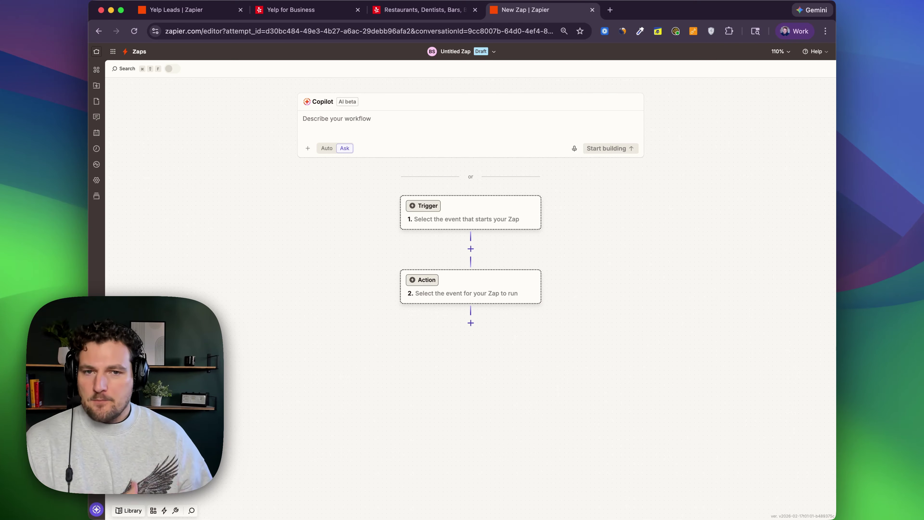
scroll(472, 211, down, 2)
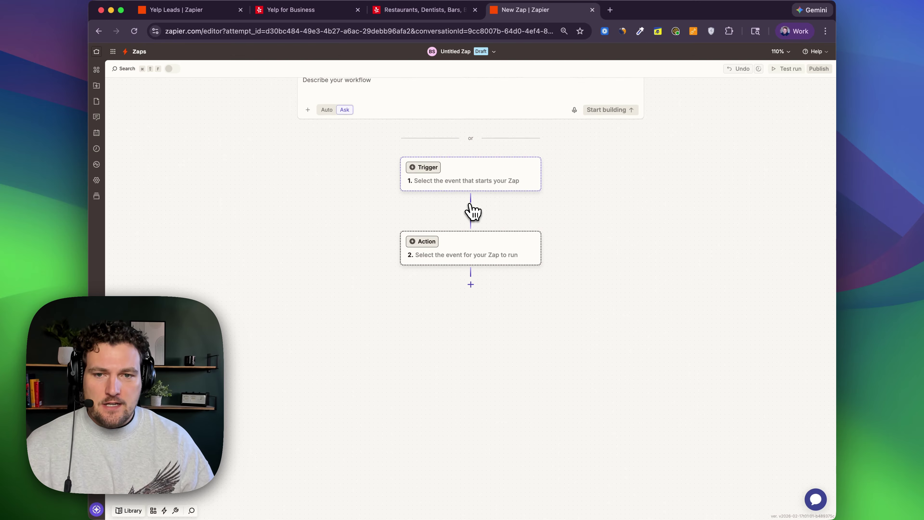
scroll(472, 211, down, 3)
scroll(473, 211, up, 5)
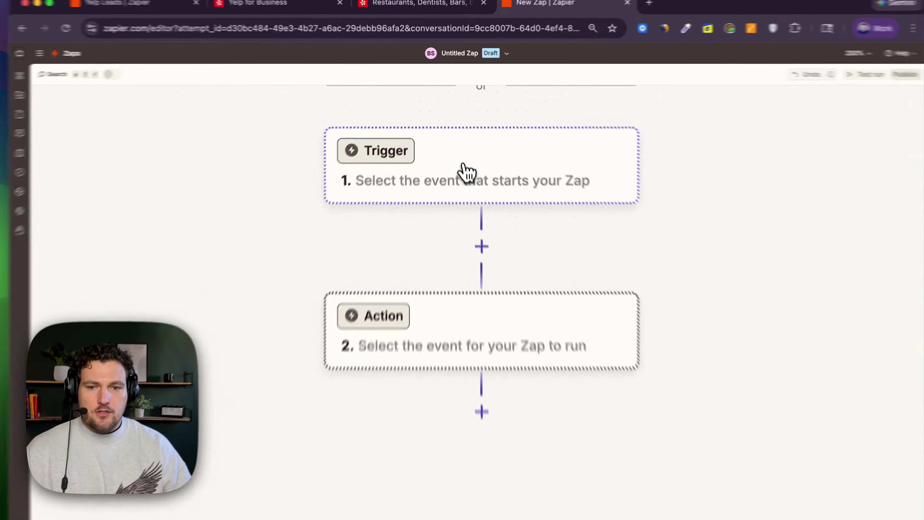
click(466, 147)
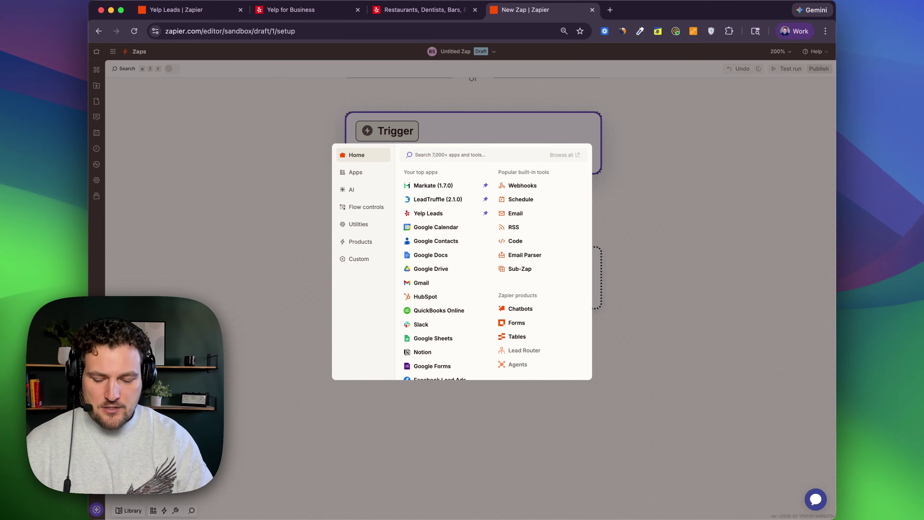
text(yelp)
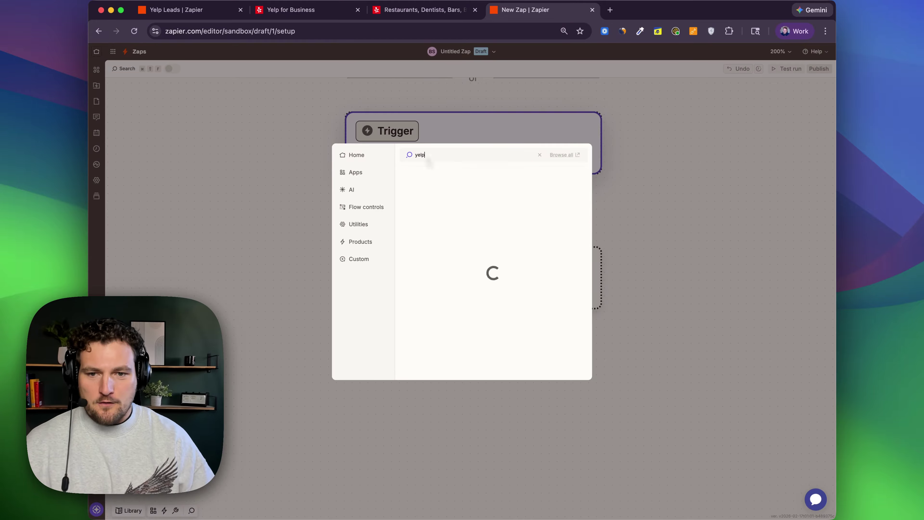
click(452, 177)
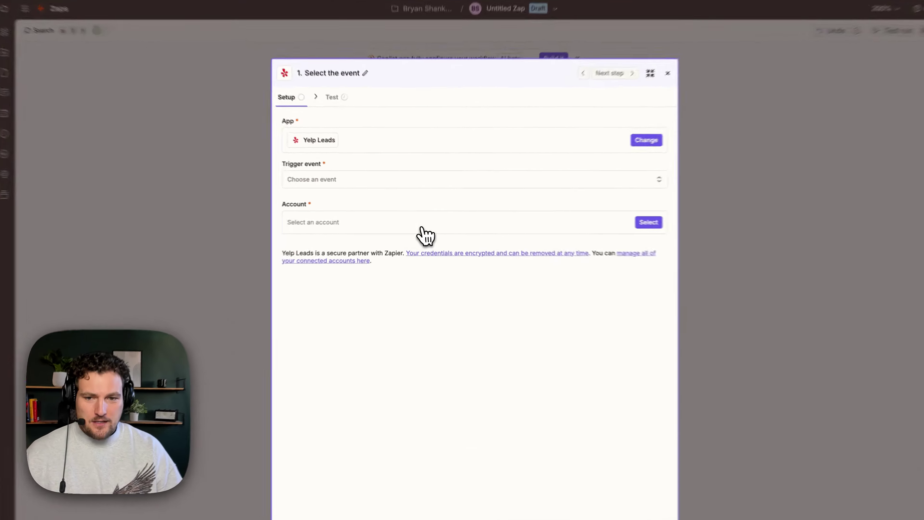
click(421, 217)
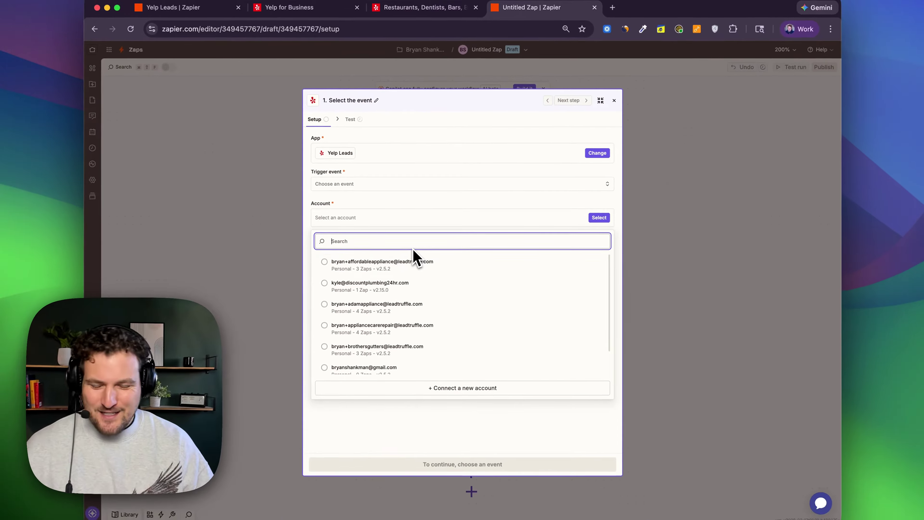
scroll(413, 267, down, 2)
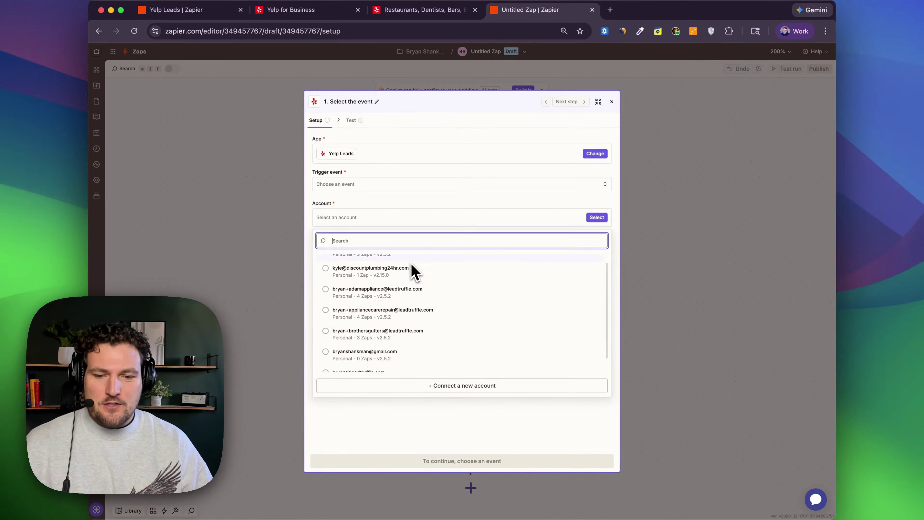
click(449, 387)
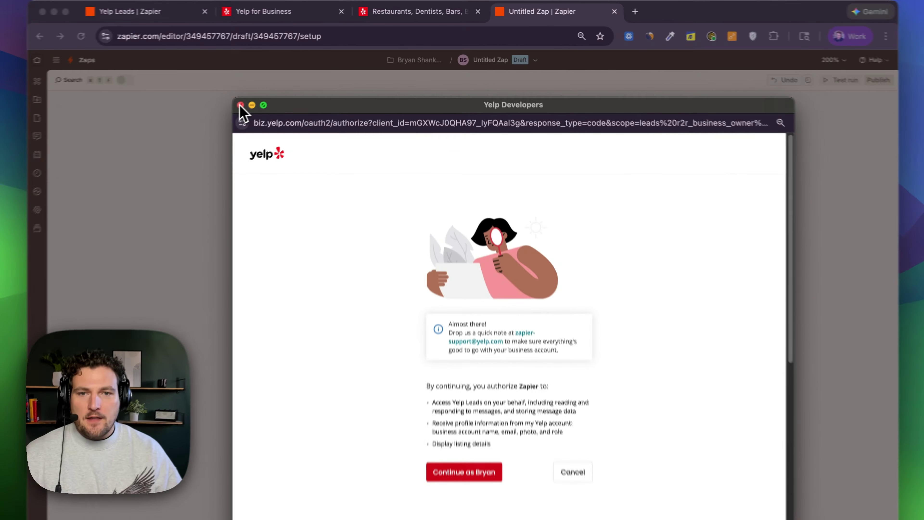
click(271, 90)
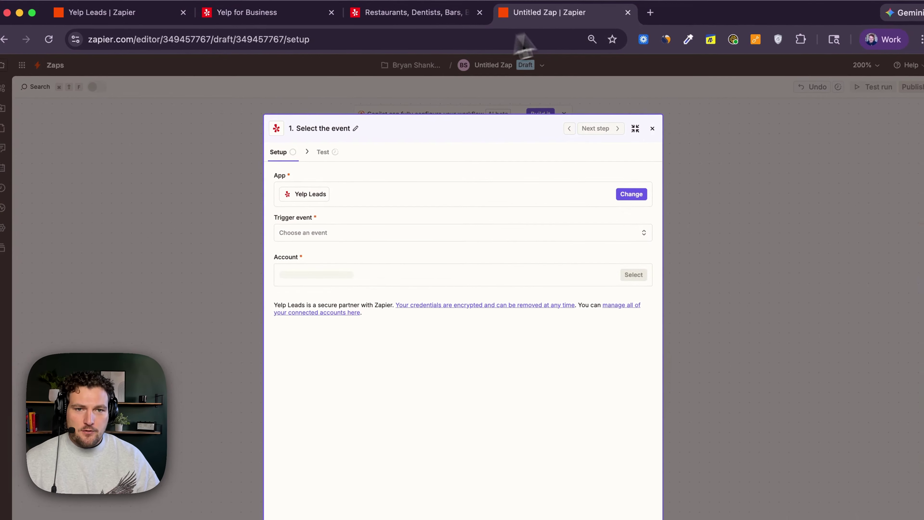
Open biz.yelp.com in a new browser tab to check which Yelp business account is signed in, and close that tab.
click(651, 13)
text(biz.y)
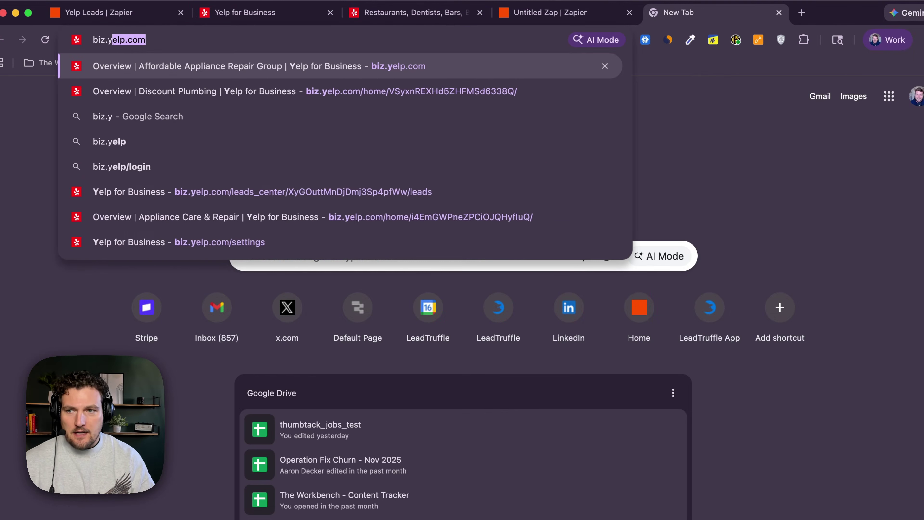
text(elp.com)
key(Return)
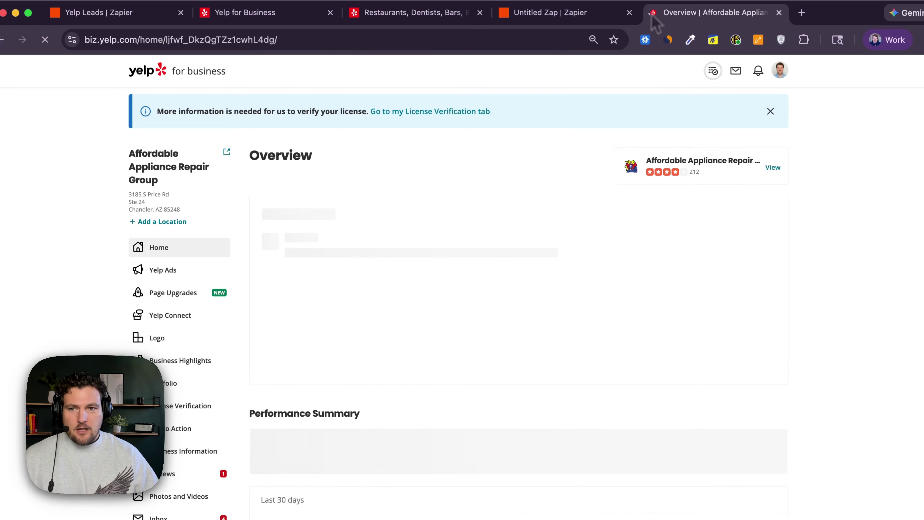
click(779, 13)
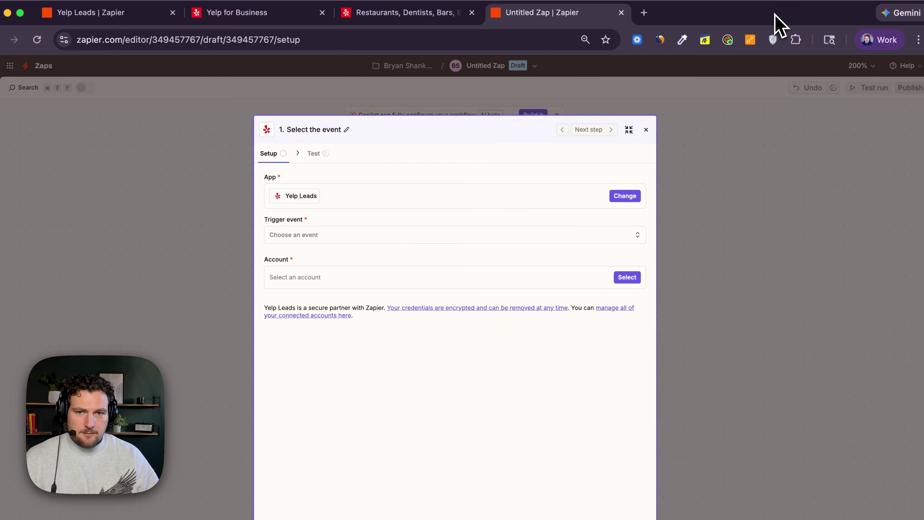
Assign the already connected Affordable Appliance account to the Yelp Leads trigger and choose New Lead as the trigger event.
click(633, 255)
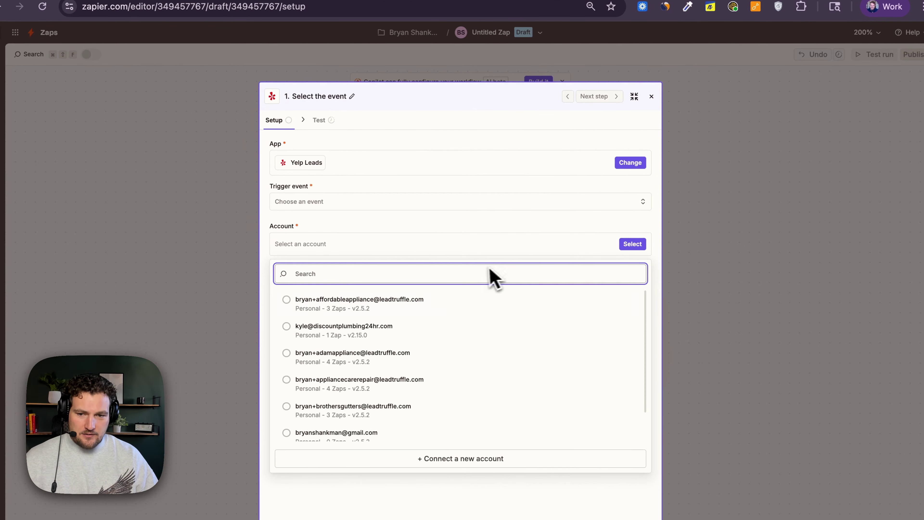
click(463, 308)
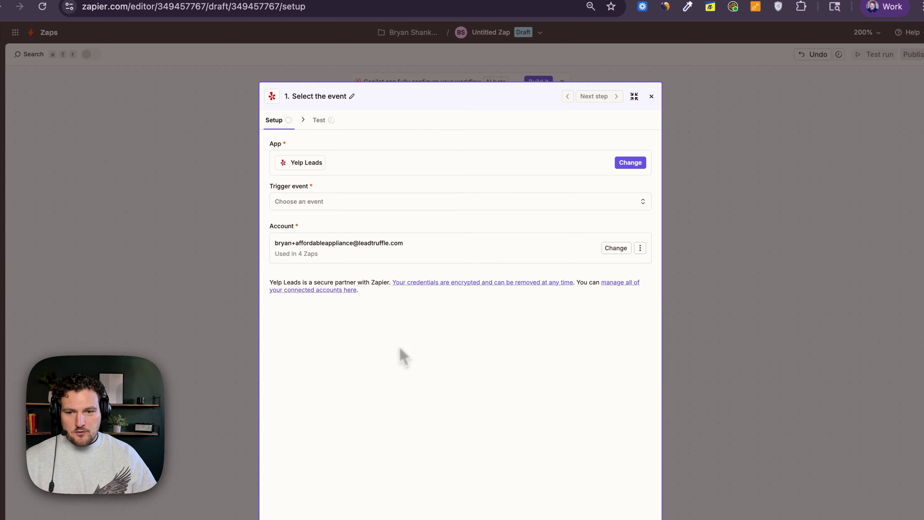
click(435, 201)
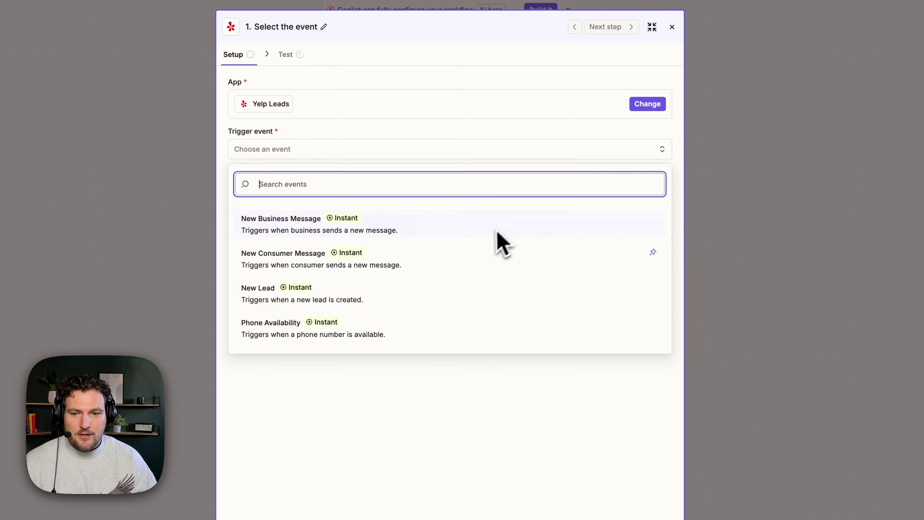
click(377, 303)
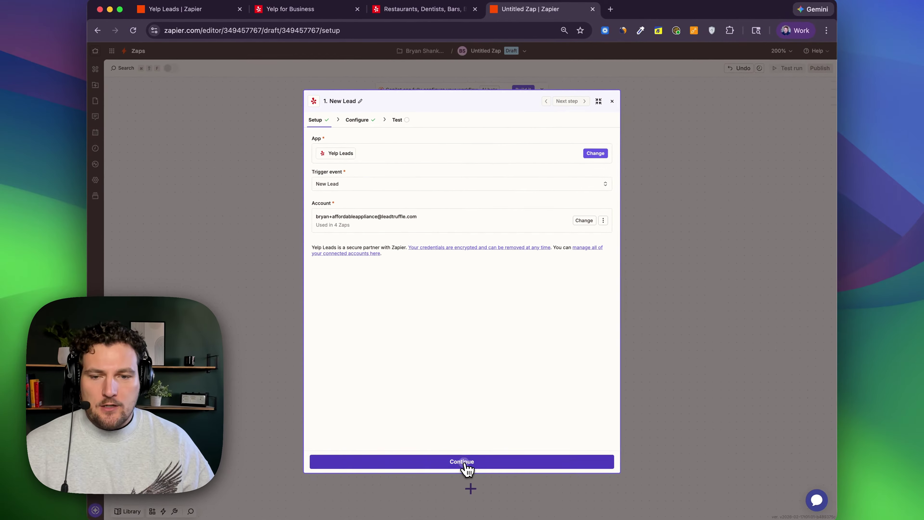
Accept the trigger's setup and configuration without changes and run the trigger test to pull a recent lead.
click(465, 463)
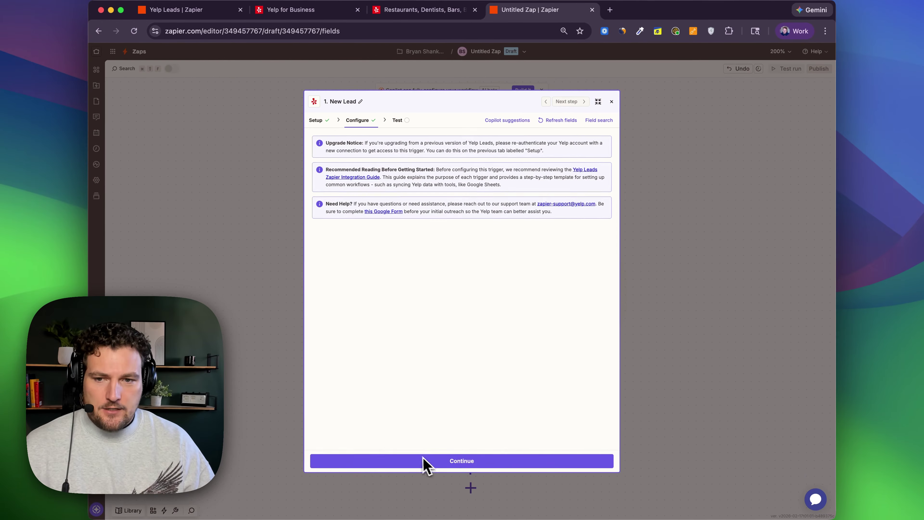
click(468, 461)
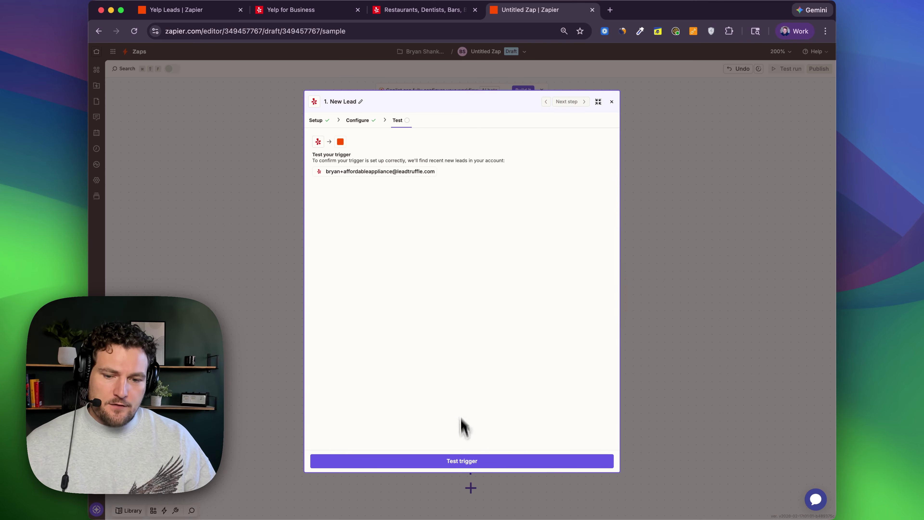
click(469, 461)
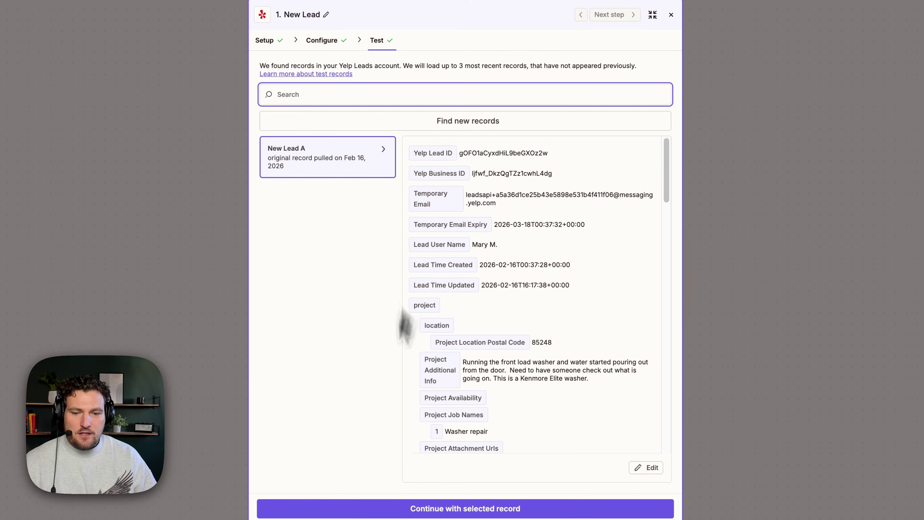
Examine the pulled test record's fields, including the lead creation time, project additional info, attachments and business details.
scroll(565, 332, down, 15)
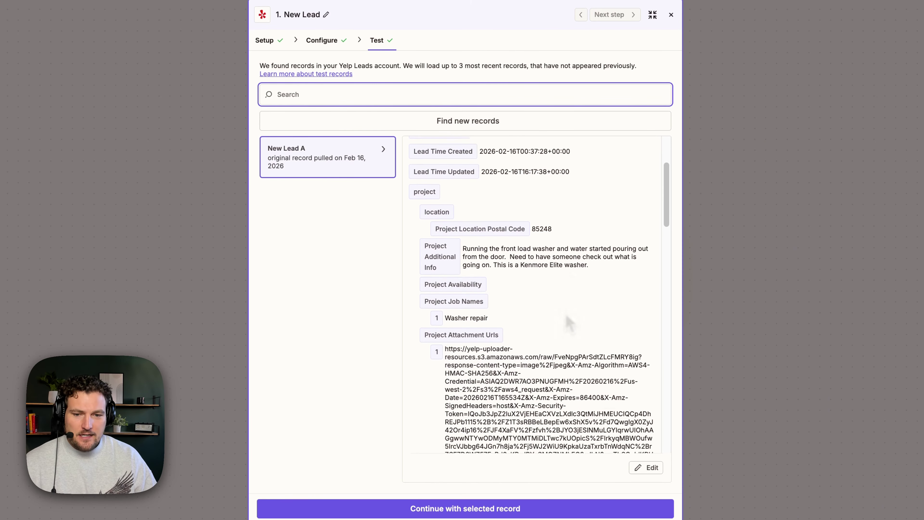
scroll(565, 317, down, 8)
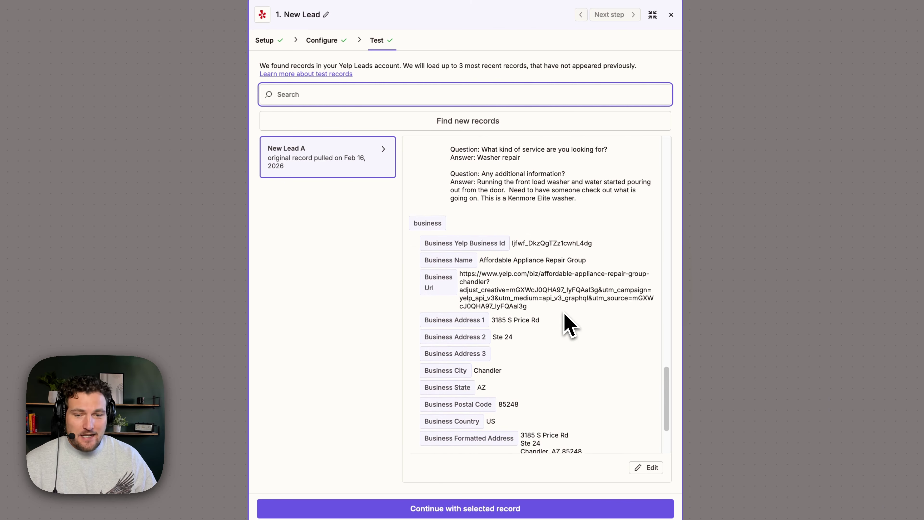
scroll(564, 313, up, 10)
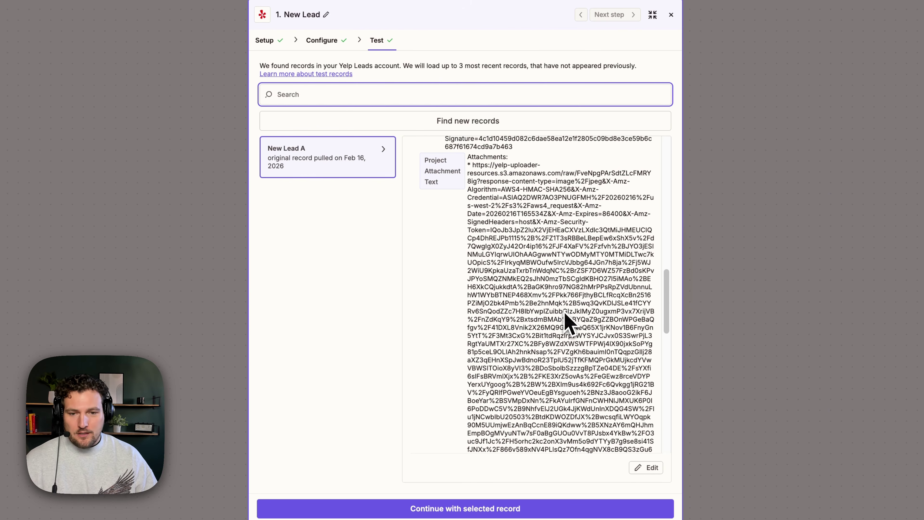
scroll(568, 320, up, 10)
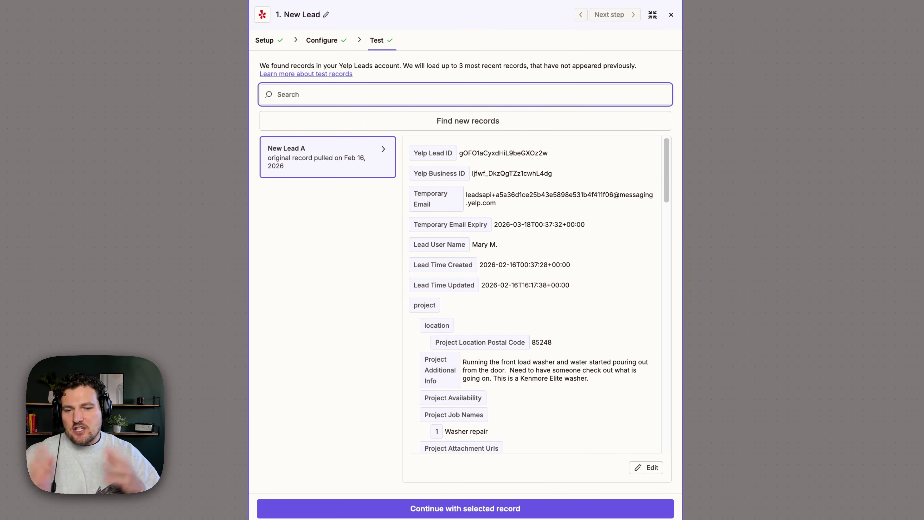
scroll(484, 216, down, 2)
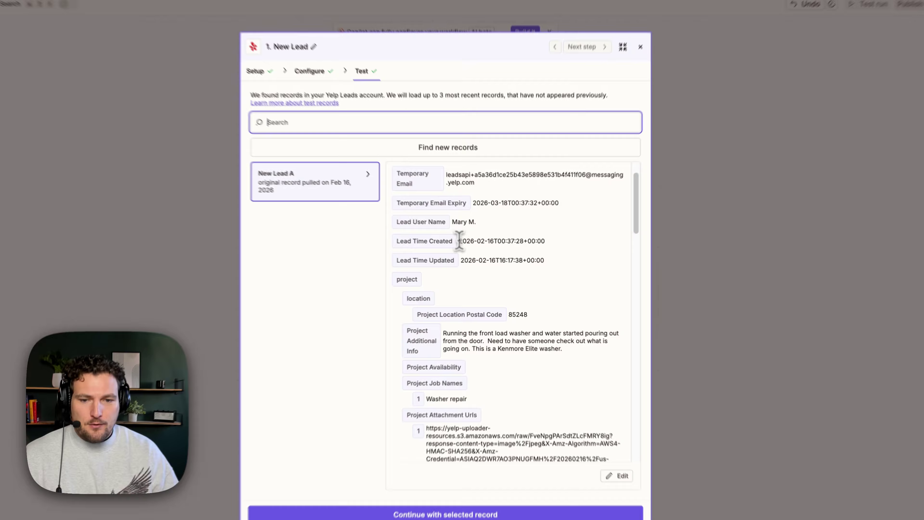
drag(472, 250, 500, 253)
scroll(501, 258, down, 1)
scroll(492, 246, down, 1)
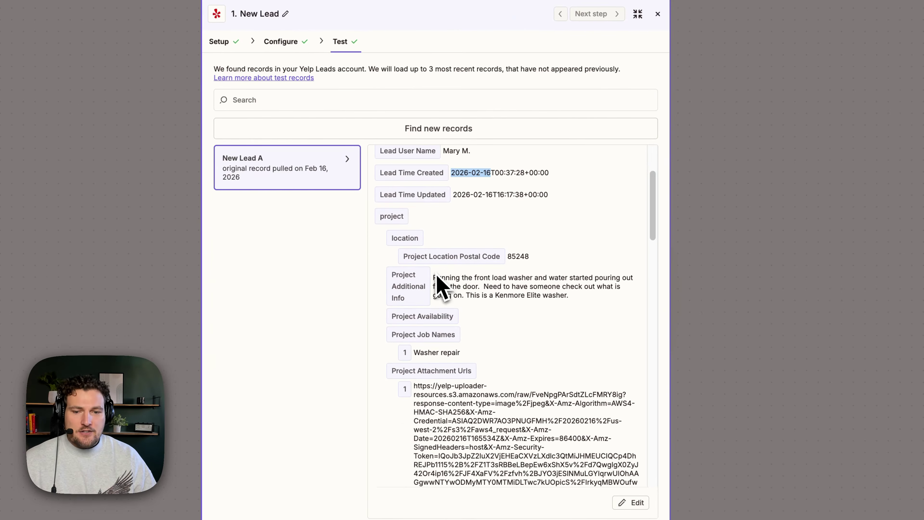
drag(432, 279, 596, 302)
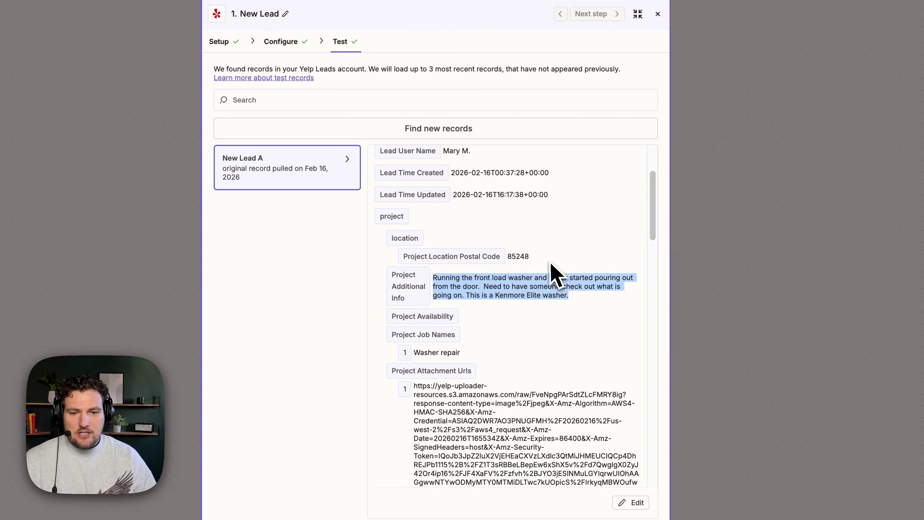
scroll(529, 262, down, 4)
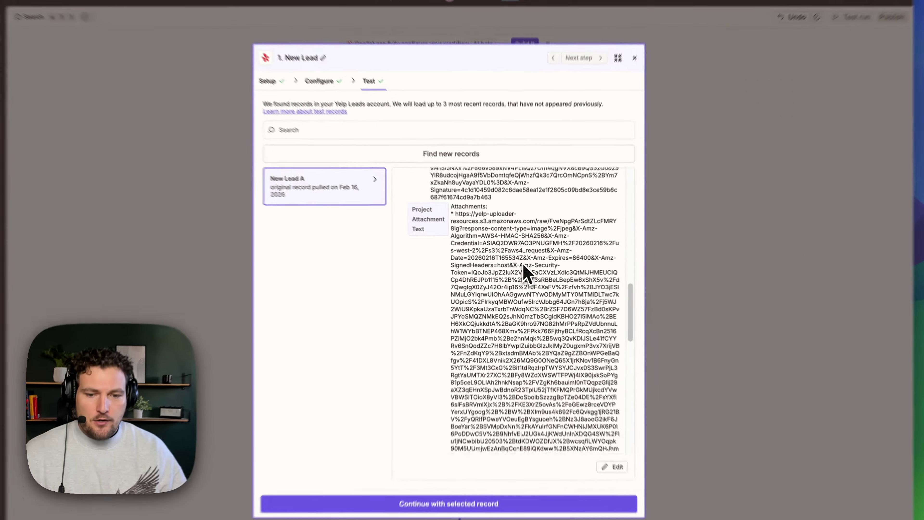
Review the project summary answers in the test lead and continue with the selected record.
scroll(530, 270, down, 10)
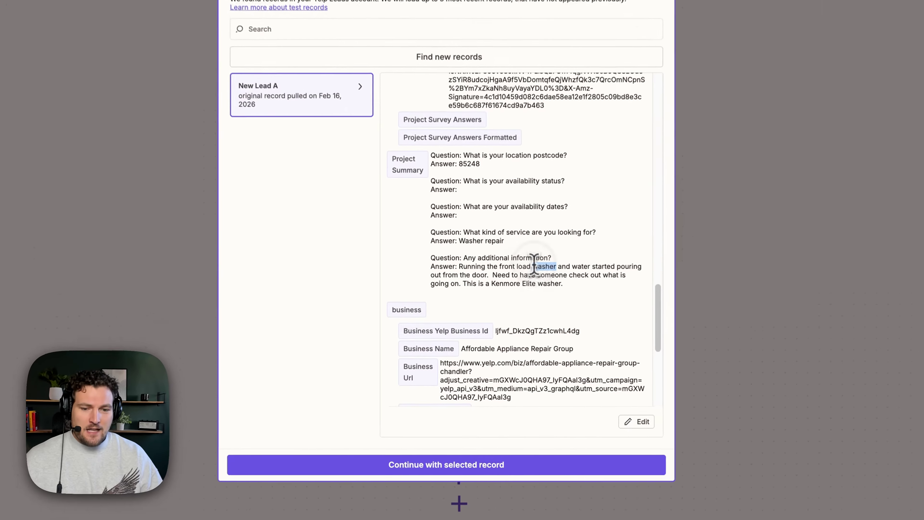
double_click(530, 324)
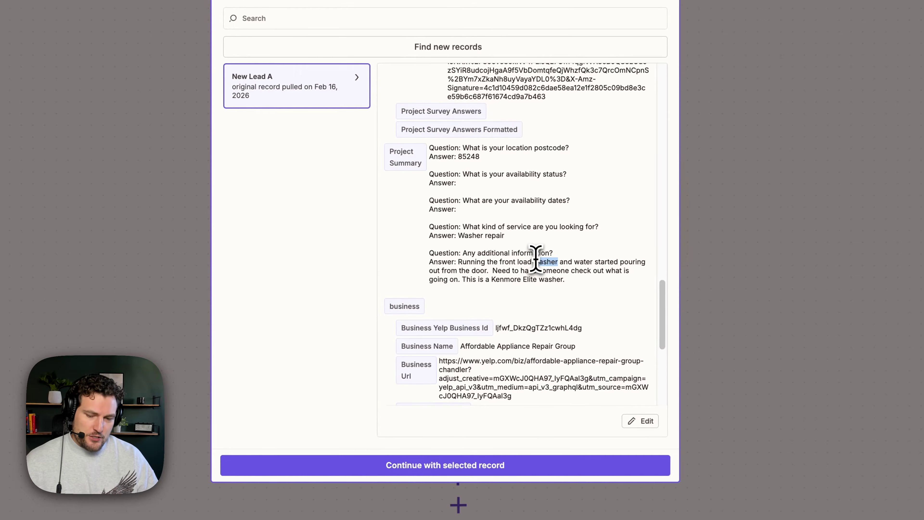
click(429, 465)
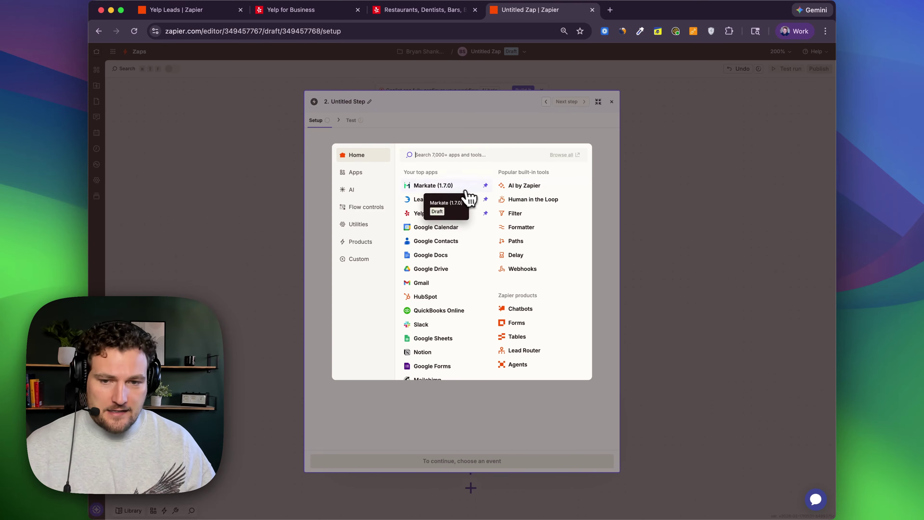
Choose AI by Zapier as the app for the Zap's second step, replacing Human in the Loop.
click(524, 199)
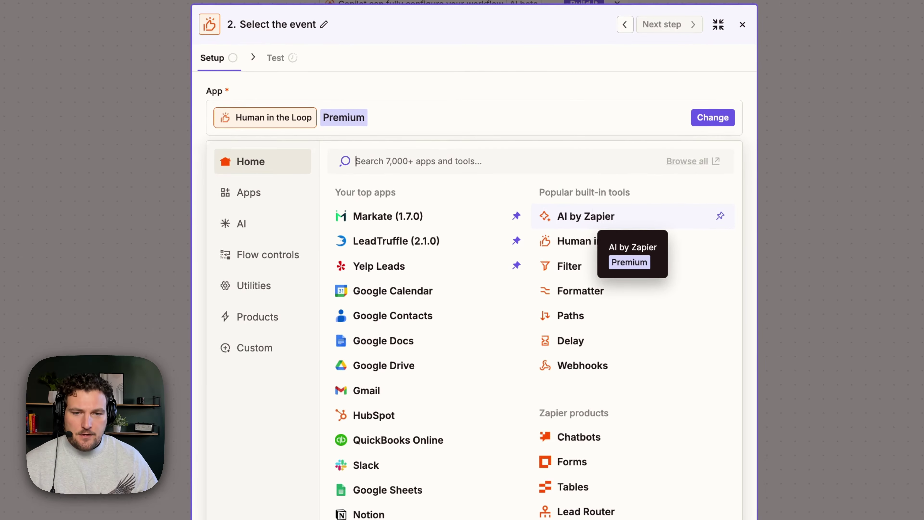
click(604, 220)
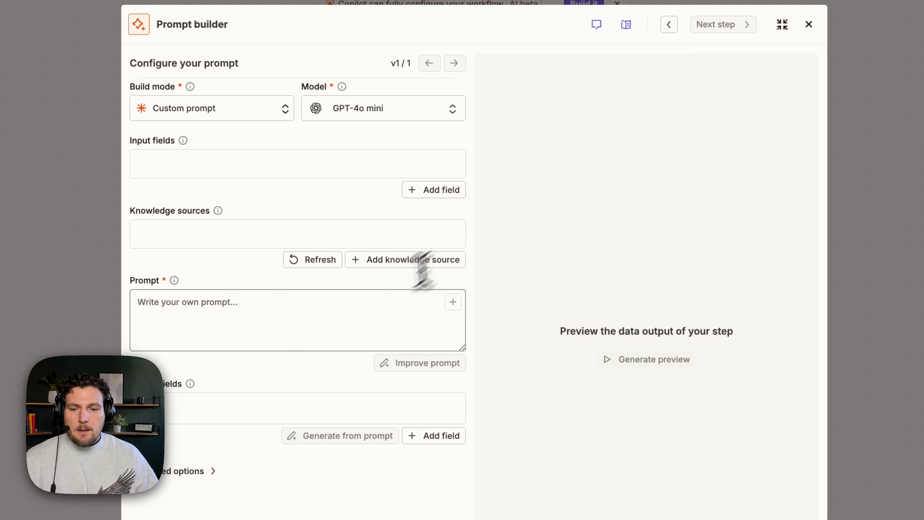
Start the prompt with "Here is a new lead from Yelp. Write back a message to them saying we understand their issue, and that we can help.".
click(371, 308)
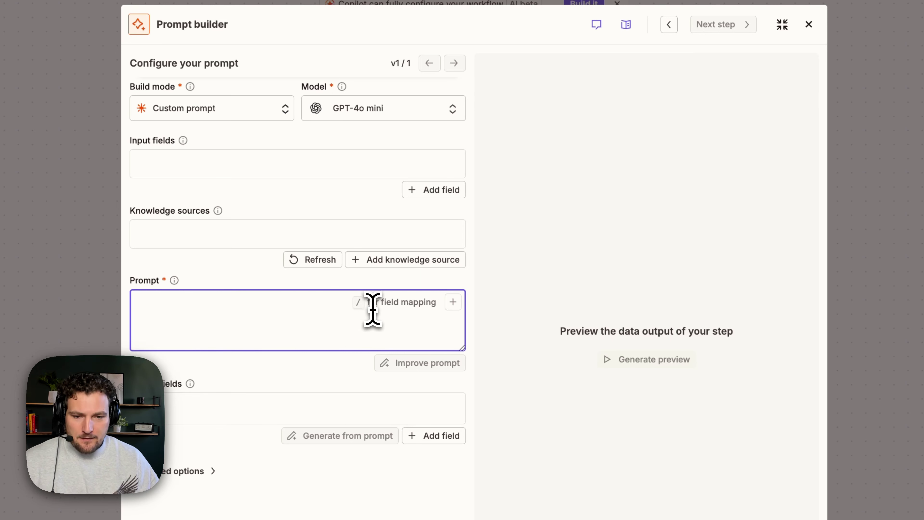
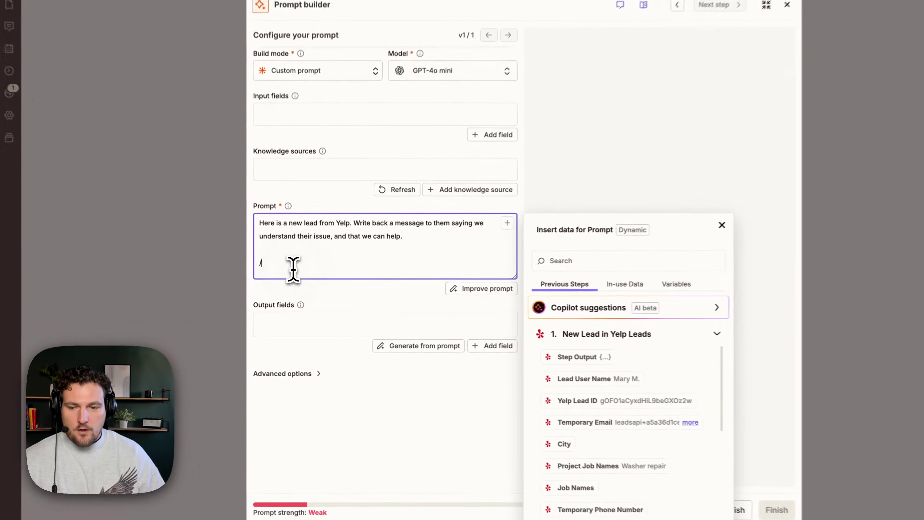
click(299, 287)
key(BackSpace)
Add the line "1. Lead User Name" to the prompt and map the trigger's Lead User Name field beside it.
text(1. LEad)
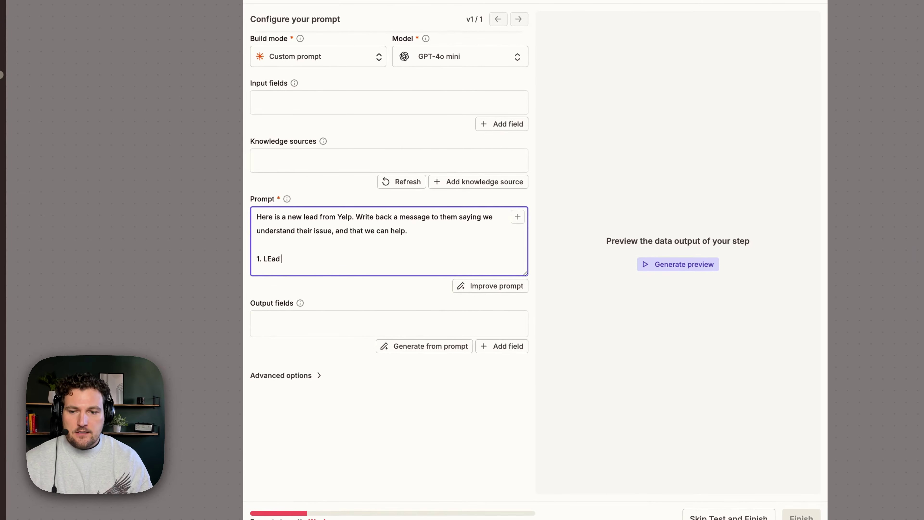
key(BackSpace)
key(BackSpace)
text(ead User Name )
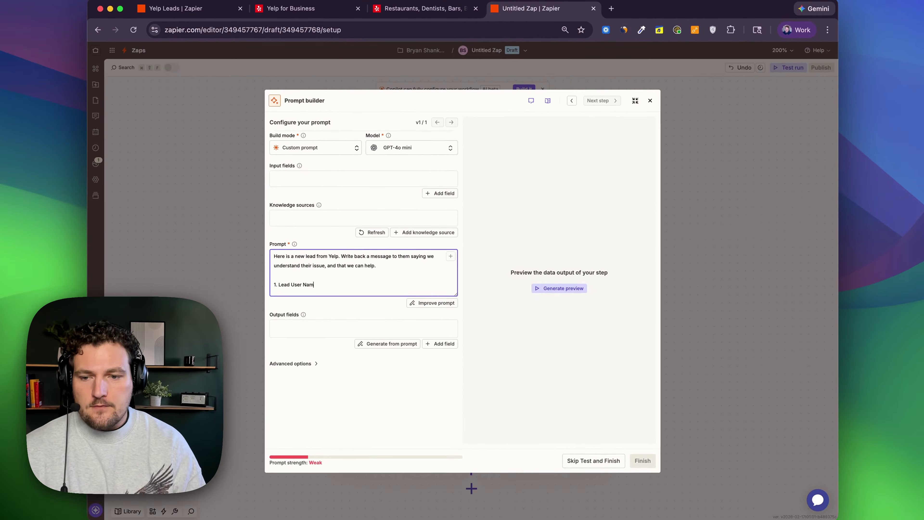
text(/)
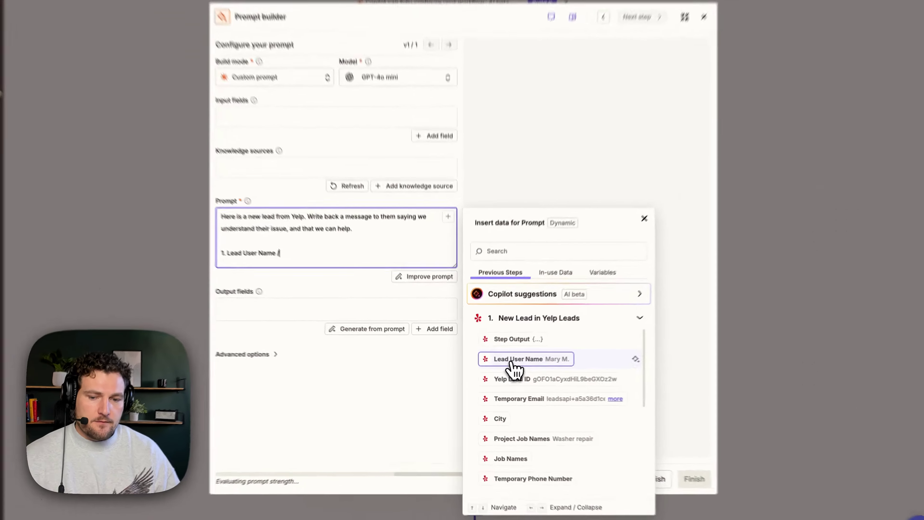
click(504, 367)
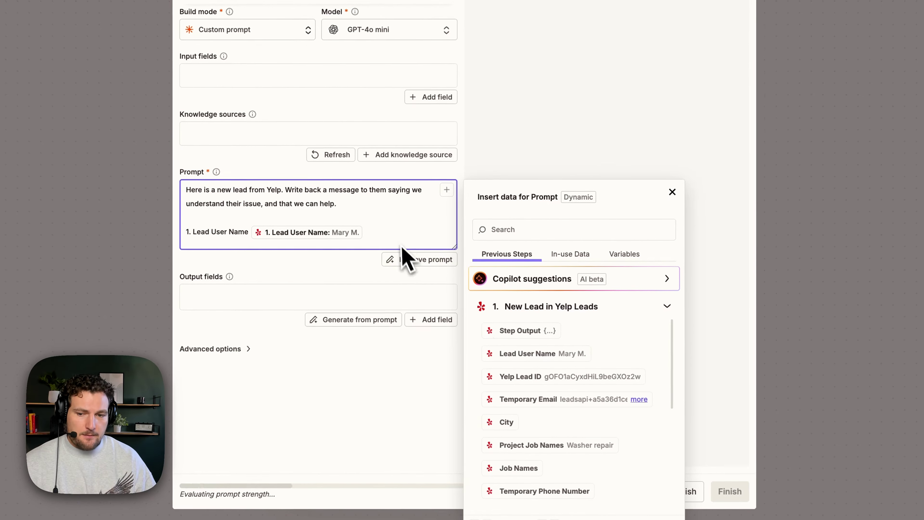
Add the line "2. Project Details:" with the trigger's Project Summary field, and begin a third line numbered "3.".
key(Return)
text(2. Project Details)
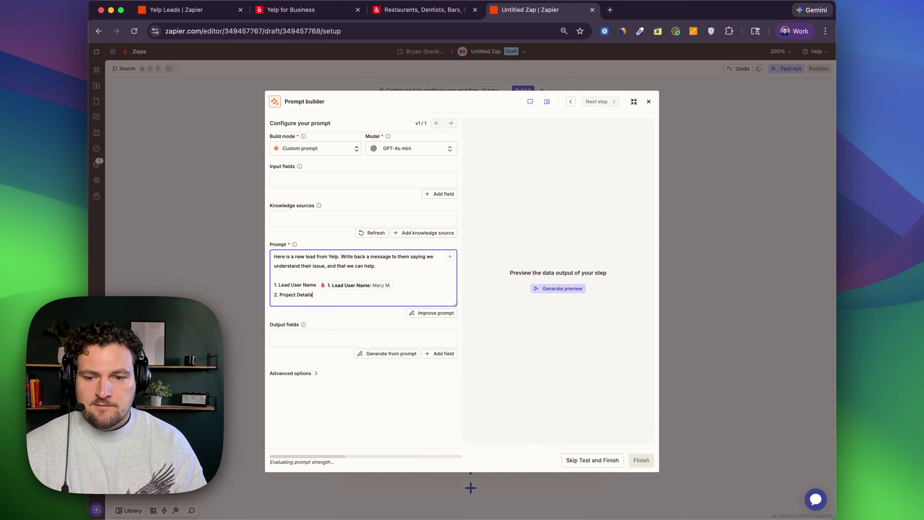
text(: /)
click(515, 279)
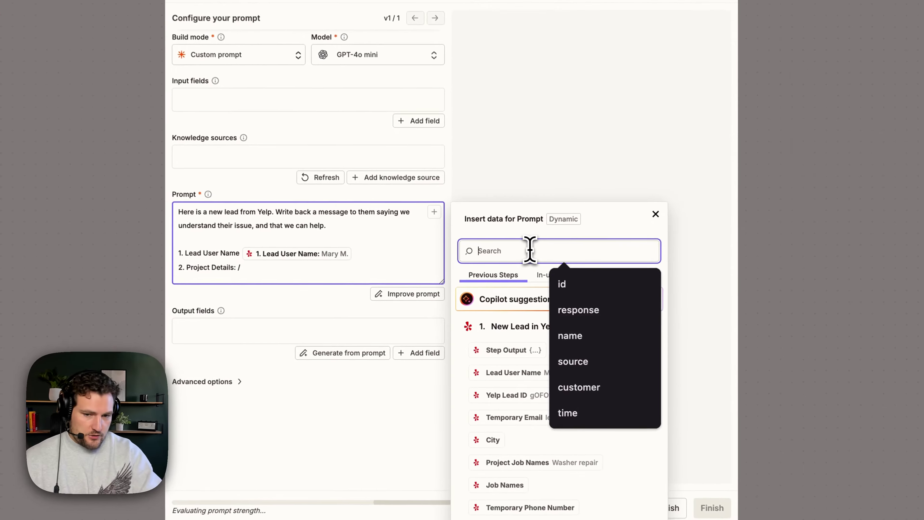
text(project)
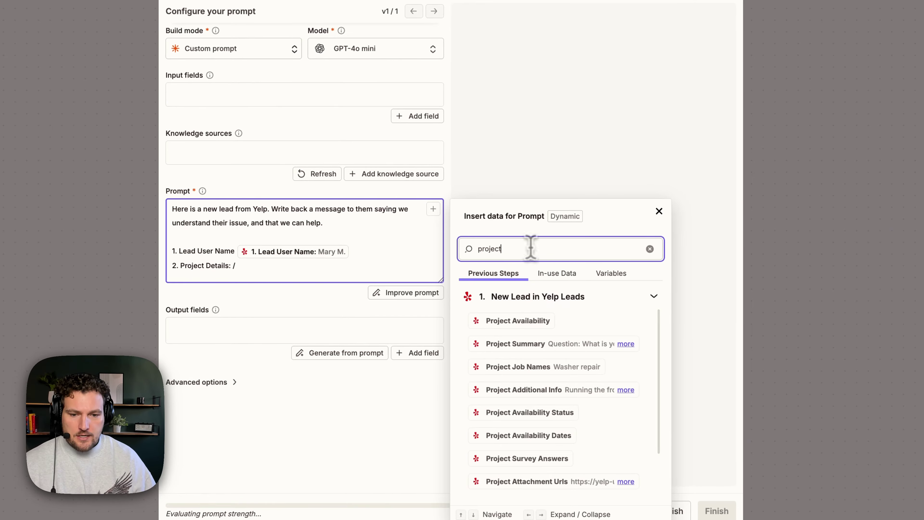
click(582, 344)
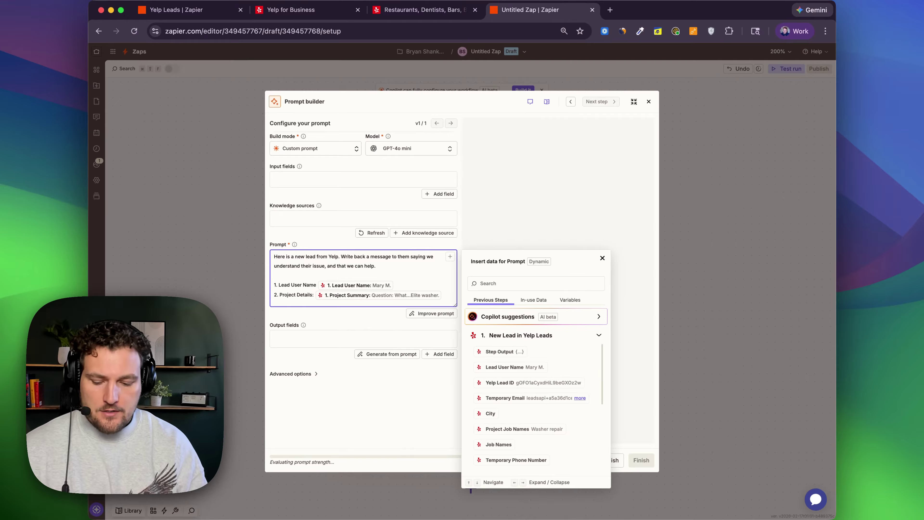
key(Return)
text(3.)
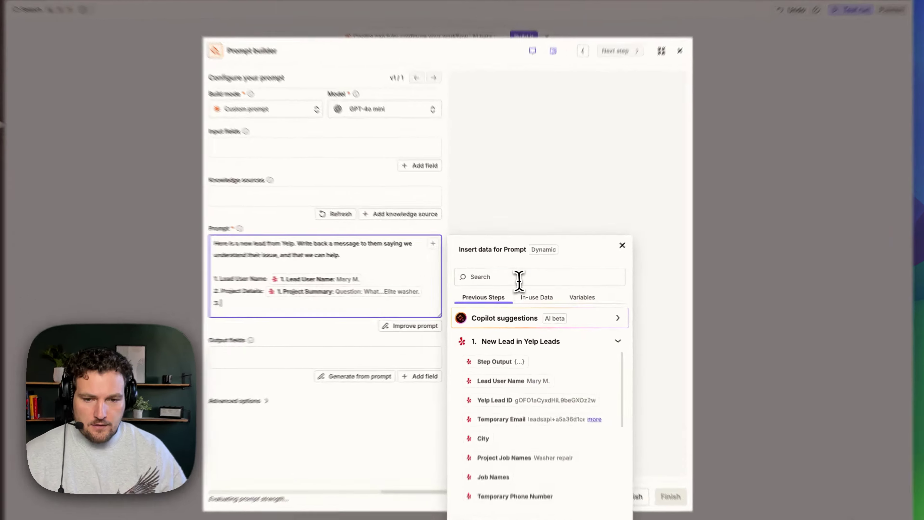
click(516, 283)
text(message)
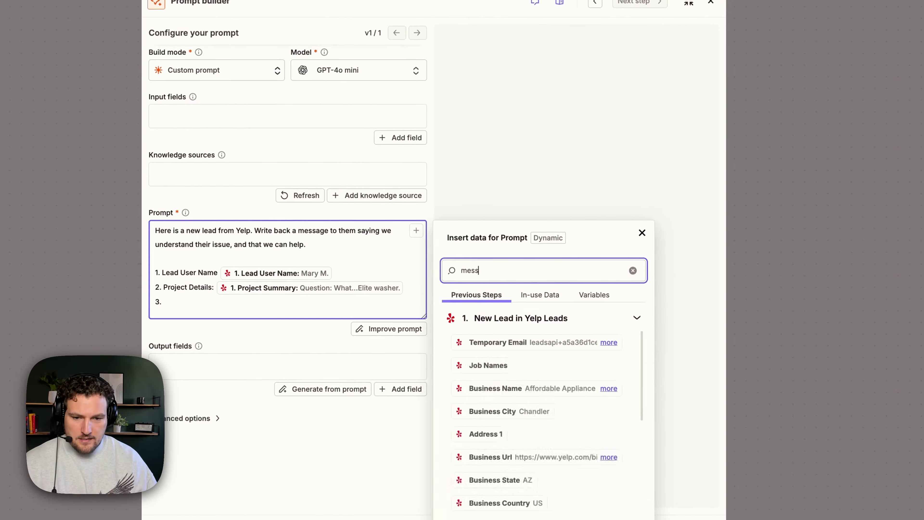
key(BackSpace)
key(BackSpace)
key(BackSpace)
key(BackSpace)
key(BackSpace)
key(BackSpace)
key(BackSpace)
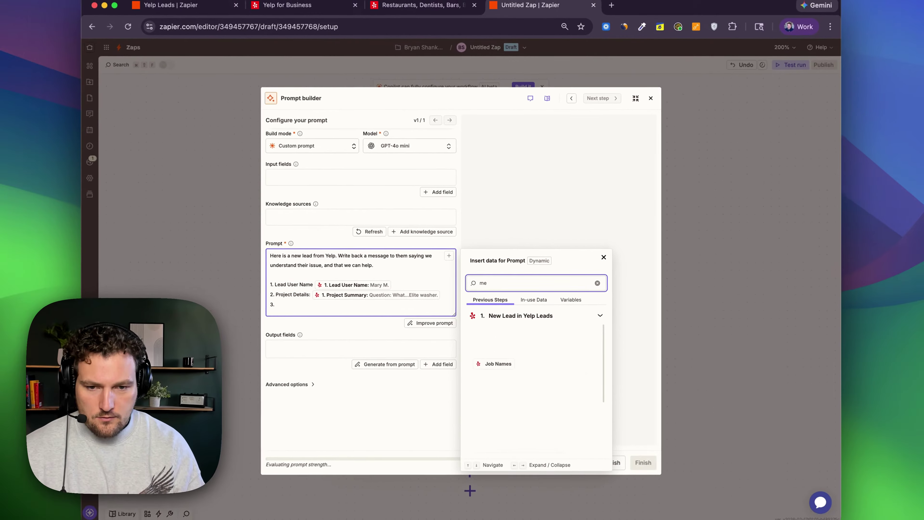
Search the trigger data for "project", map Project Location Postal Code on the third prompt line, and generate an output preview.
text(project)
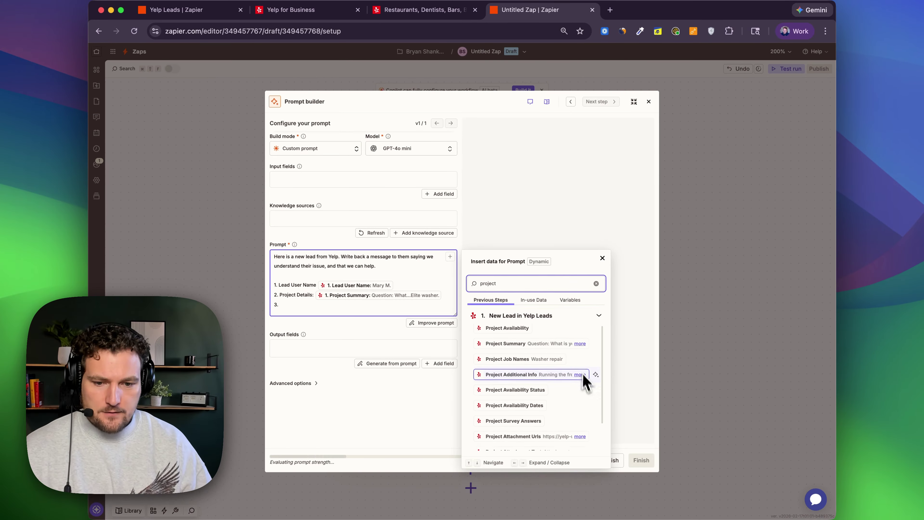
scroll(584, 386, down, 3)
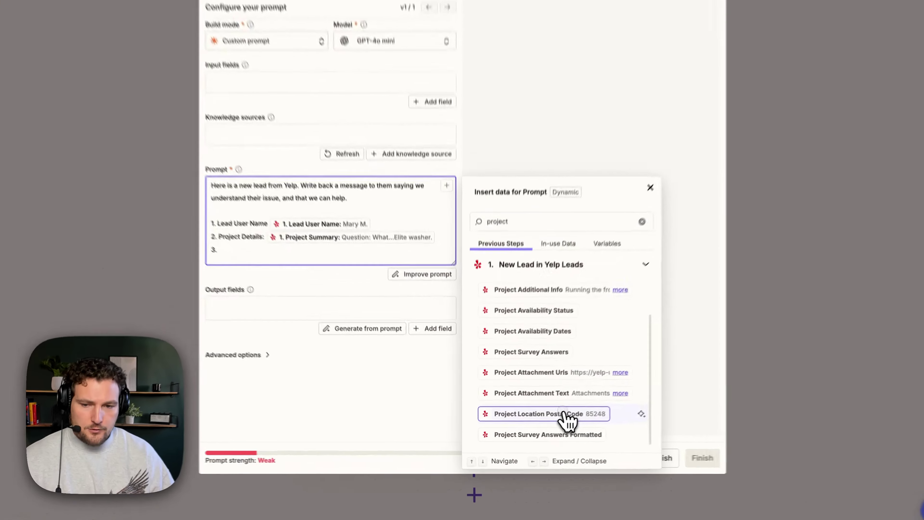
click(567, 415)
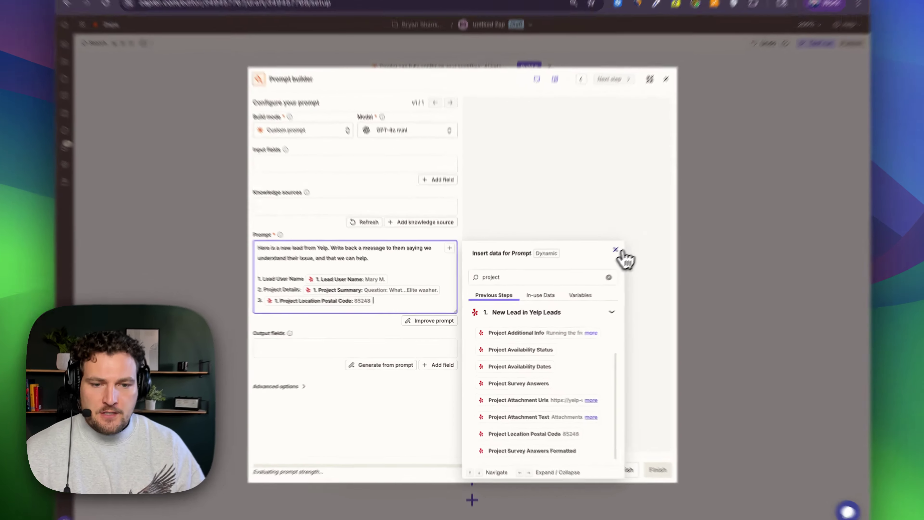
click(602, 258)
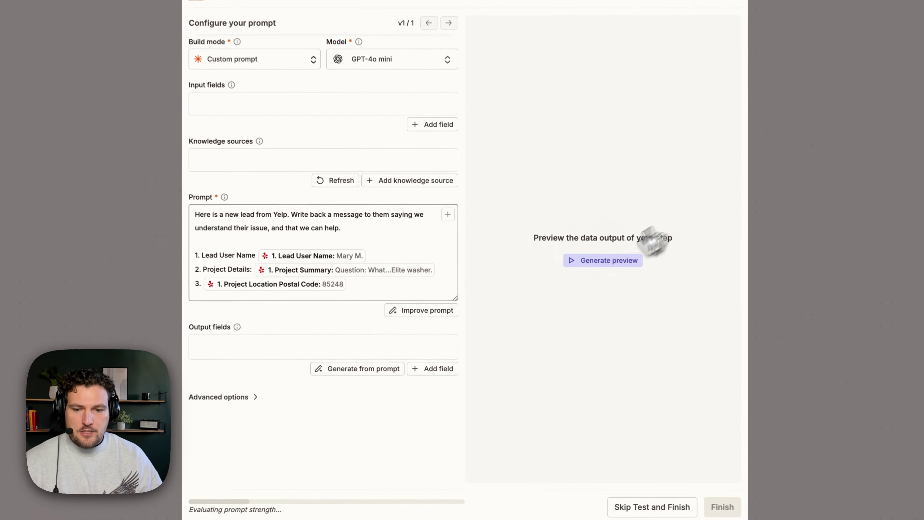
click(626, 259)
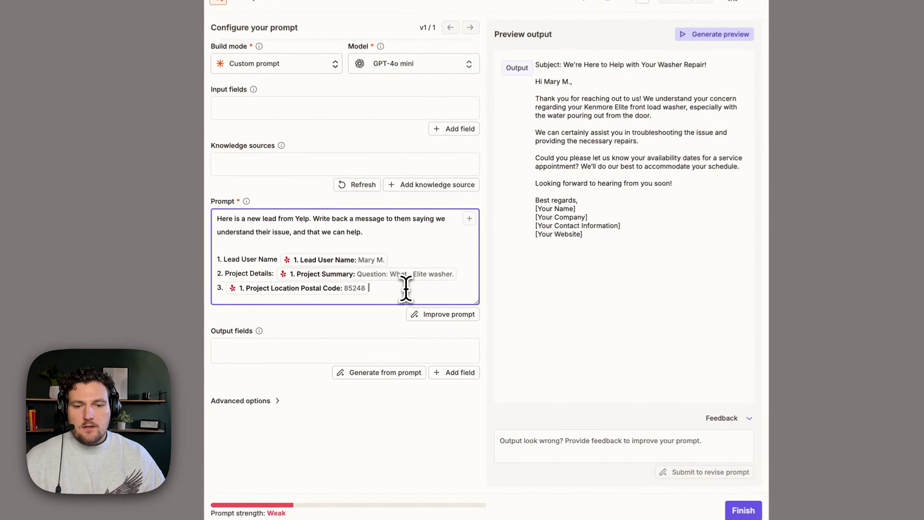
Append "Once we confirm their issue, simply ask when they are looking for service and that's the end of the message." and regenerate the preview.
click(406, 302)
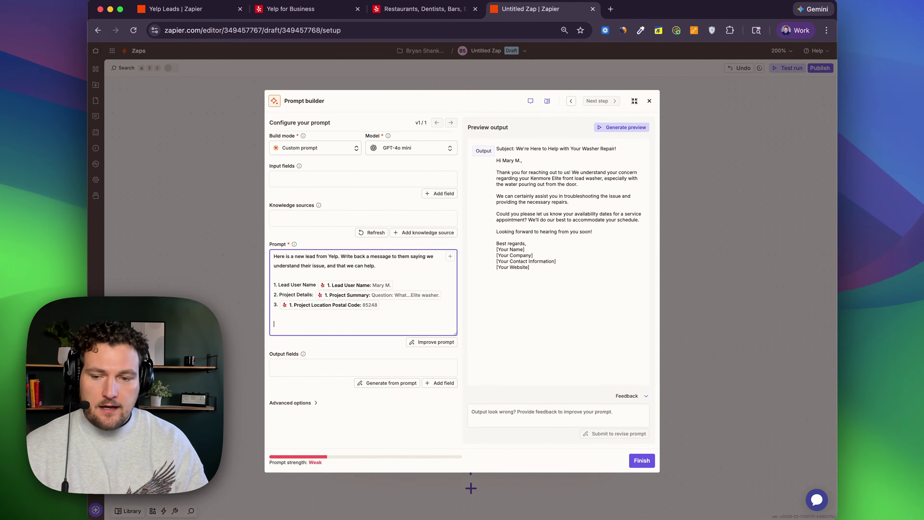
key(Return)
key(Return)
text(Once we confir)
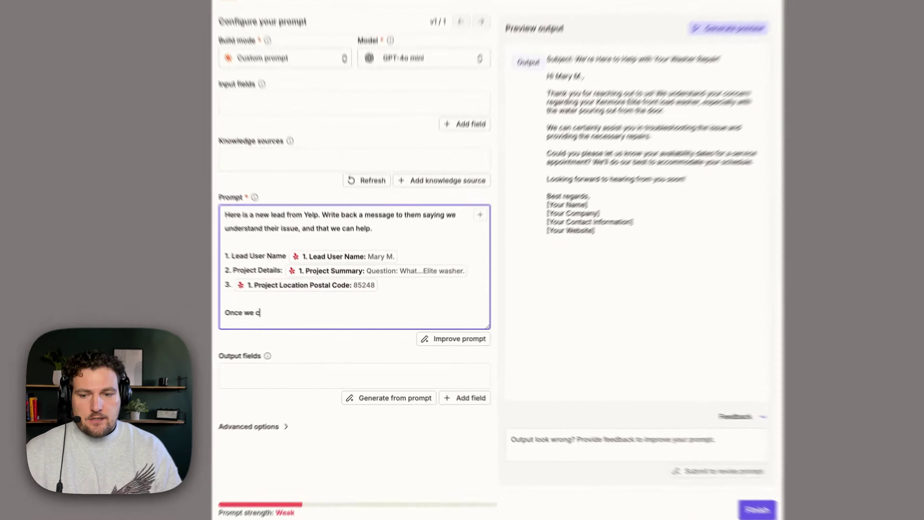
text(m their issue, simply ask when they are looking for ser)
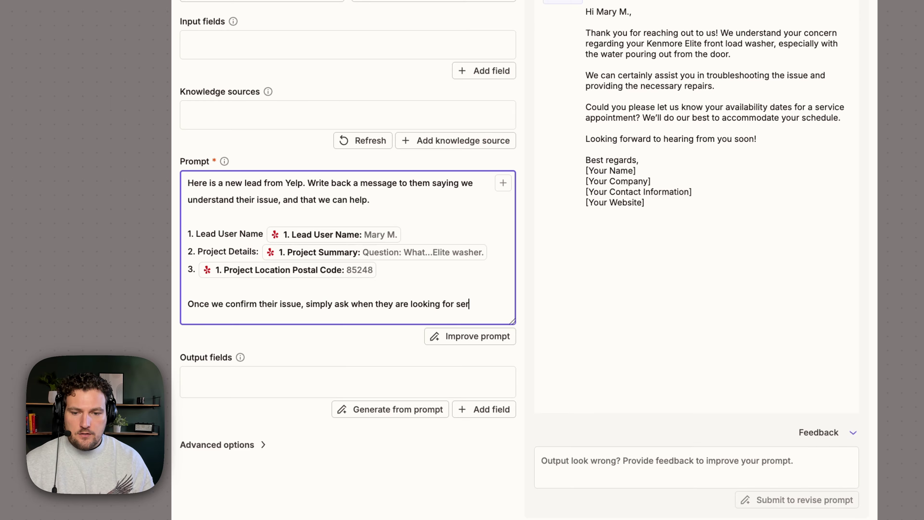
text(and that's)
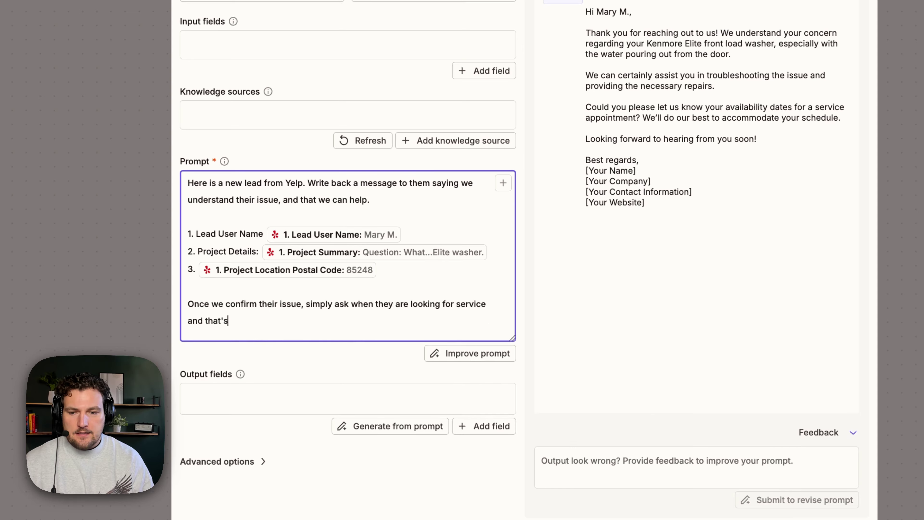
text( the end of the message.)
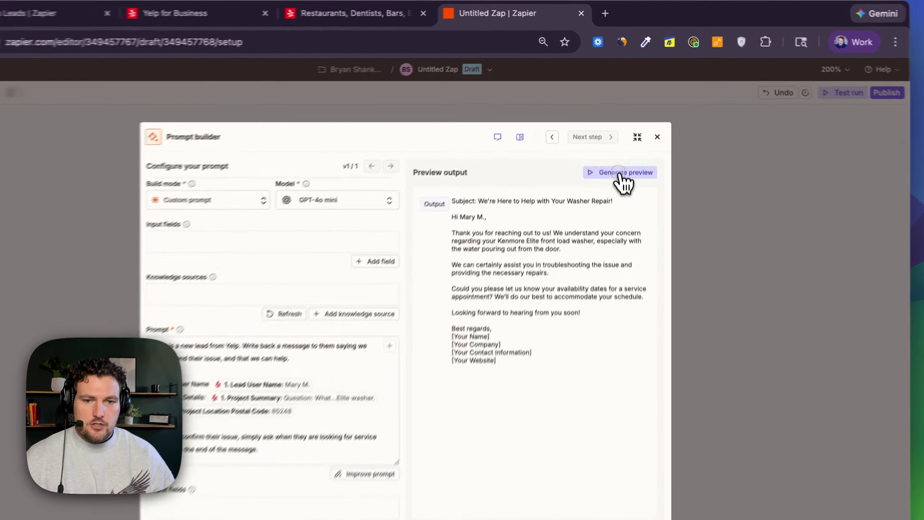
click(612, 128)
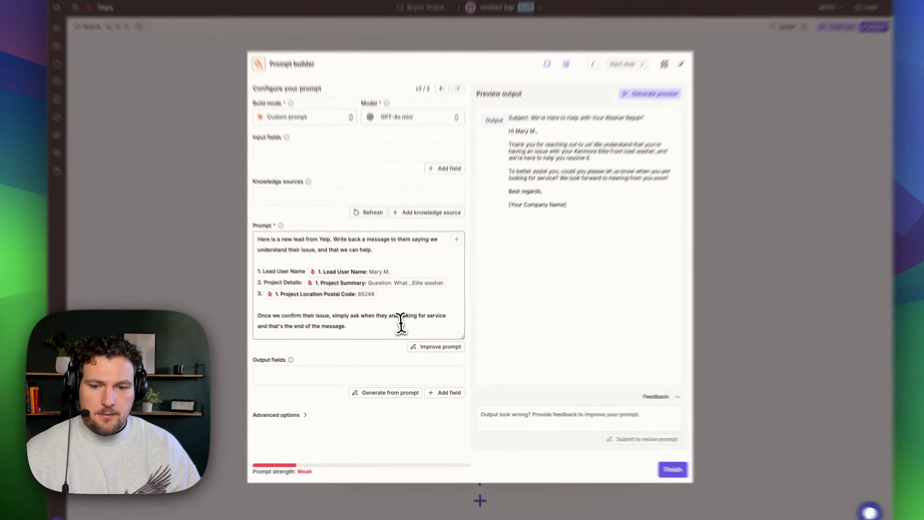
Append the instruction "end the message with:" to the prompt, followed by the sign-off "Best," and the sender's first name.
click(397, 333)
key(Return)
key(Return)
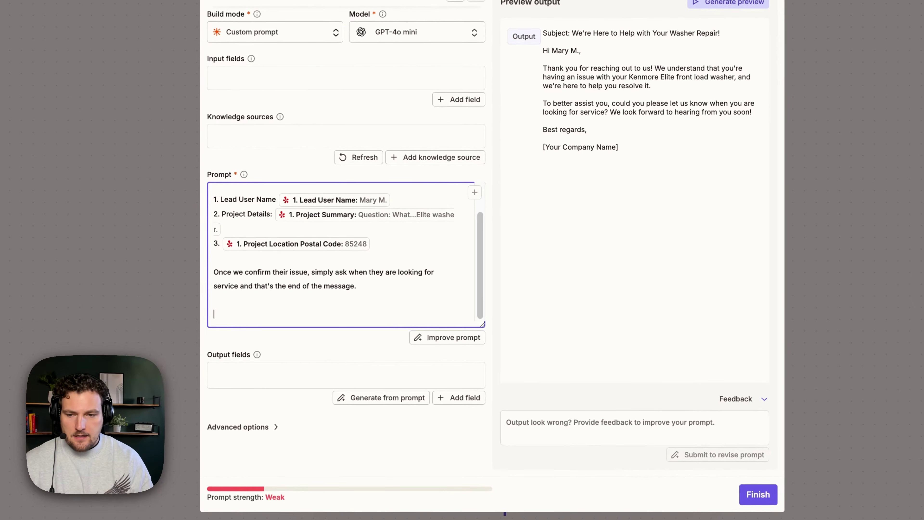
text(end the message with:)
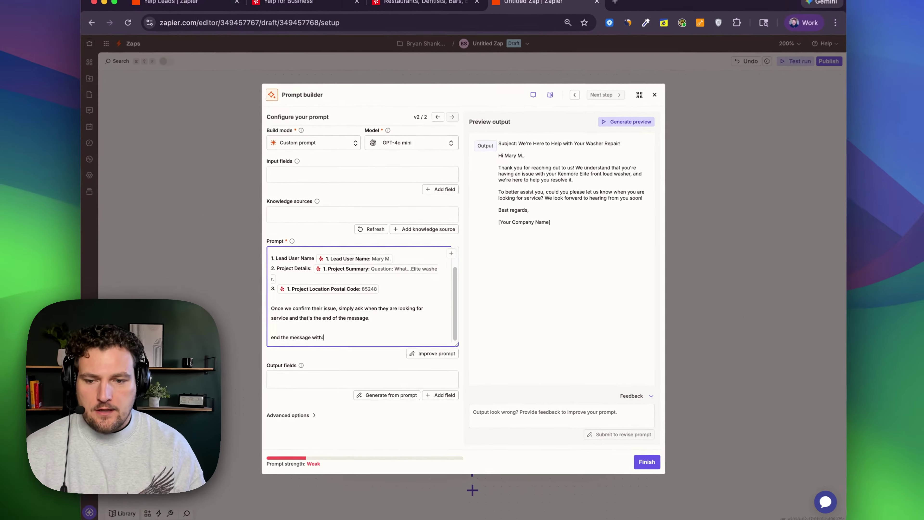
key(Return)
key(Return)
text(BNest)
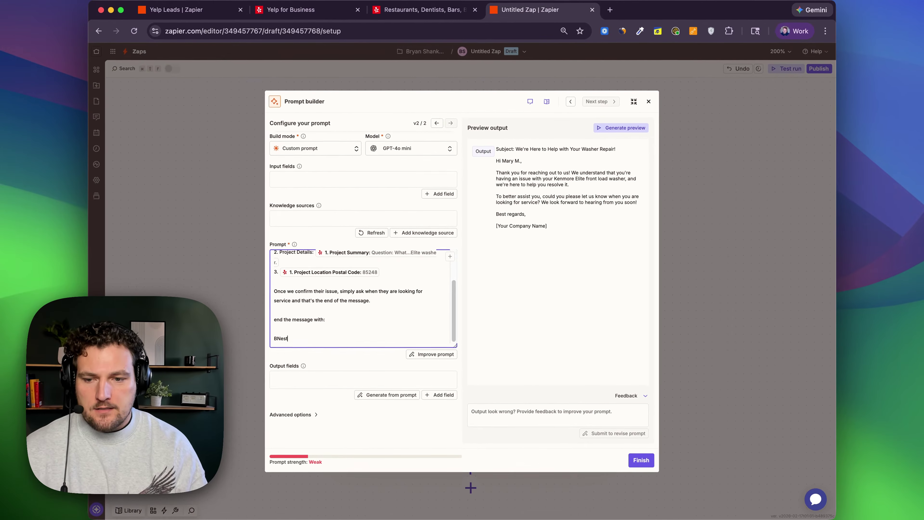
key(BackSpace)
key(BackSpace)
key(BackSpace)
key(BackSpace)
text(est,)
key(Return)
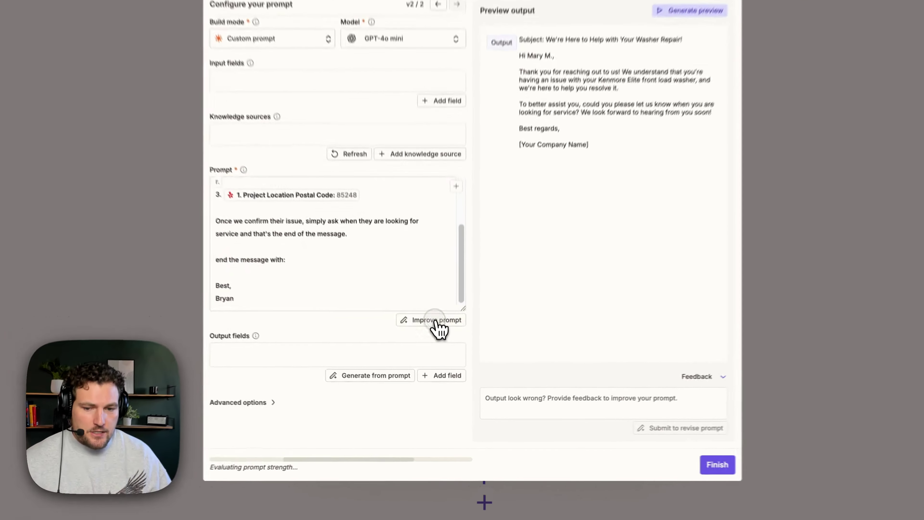
Have the prompt rewritten with the Improve prompt function and review the new wording through to its sign-off.
click(436, 354)
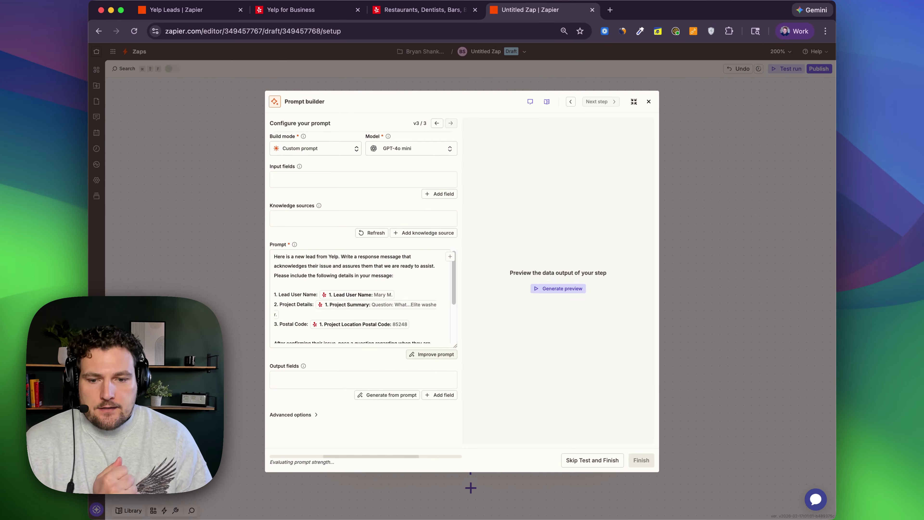
scroll(397, 302, down, 3)
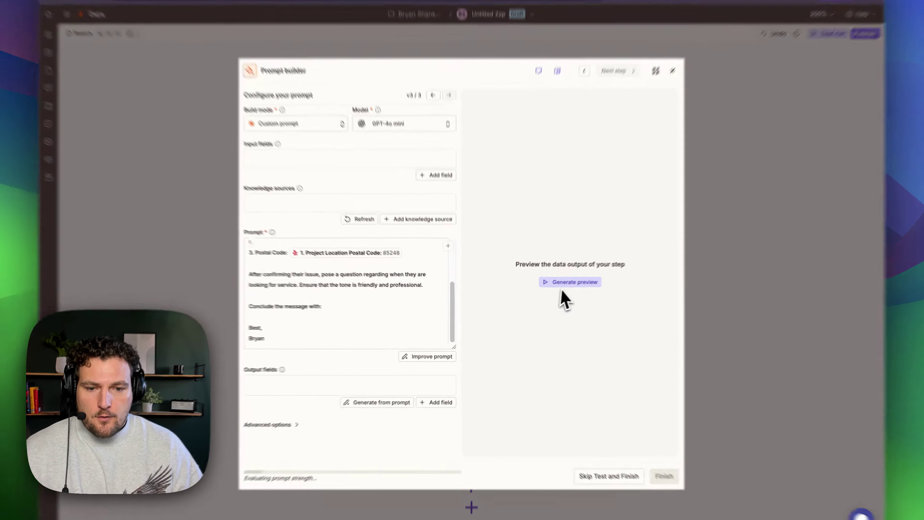
Generate a preview from the improved prompt and review the message from its greeting through to the sign-off.
click(559, 288)
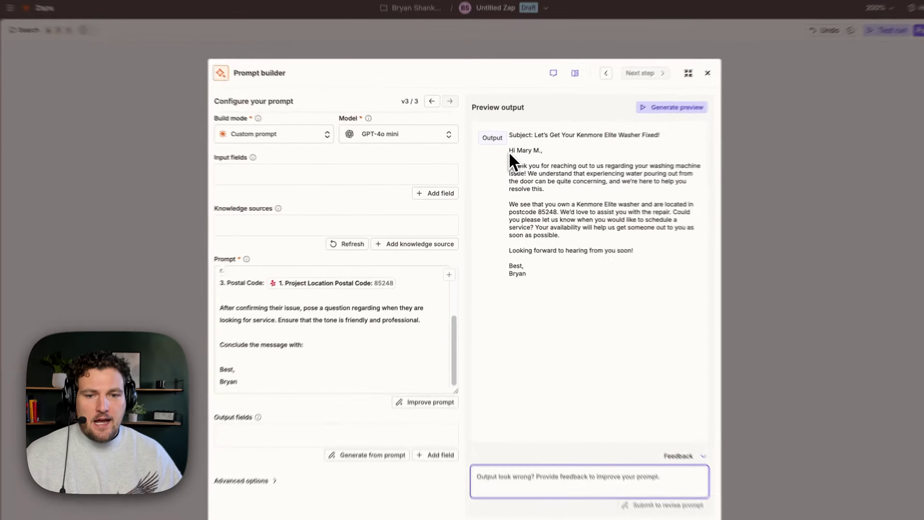
drag(495, 161, 532, 270)
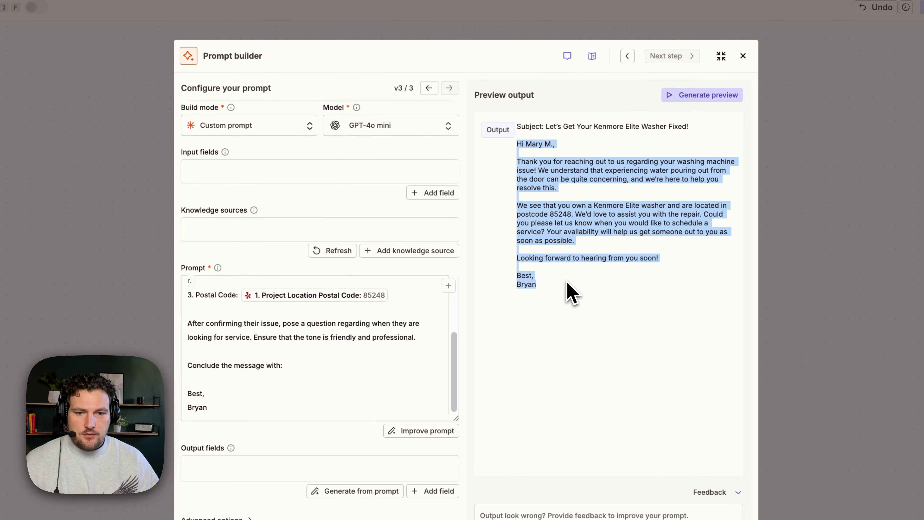
click(567, 284)
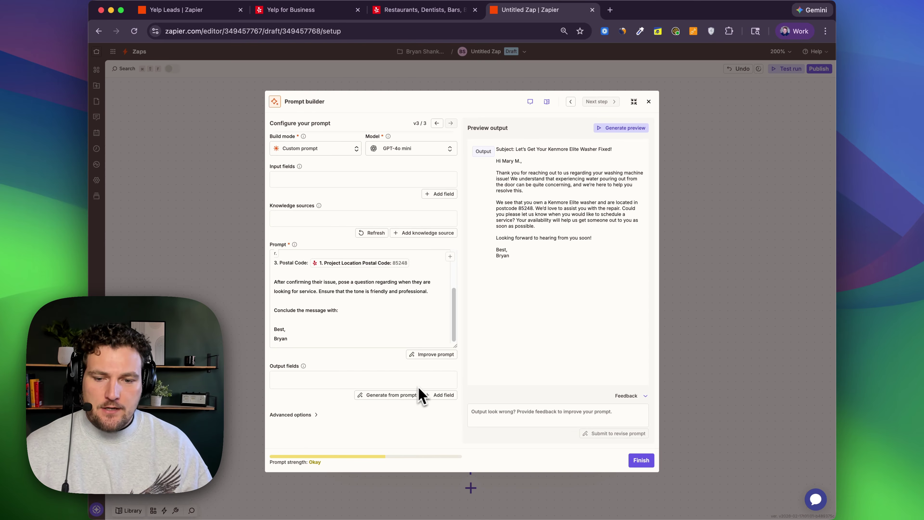
Add an output field named "Message" of type Text with the description "This is the message".
click(438, 395)
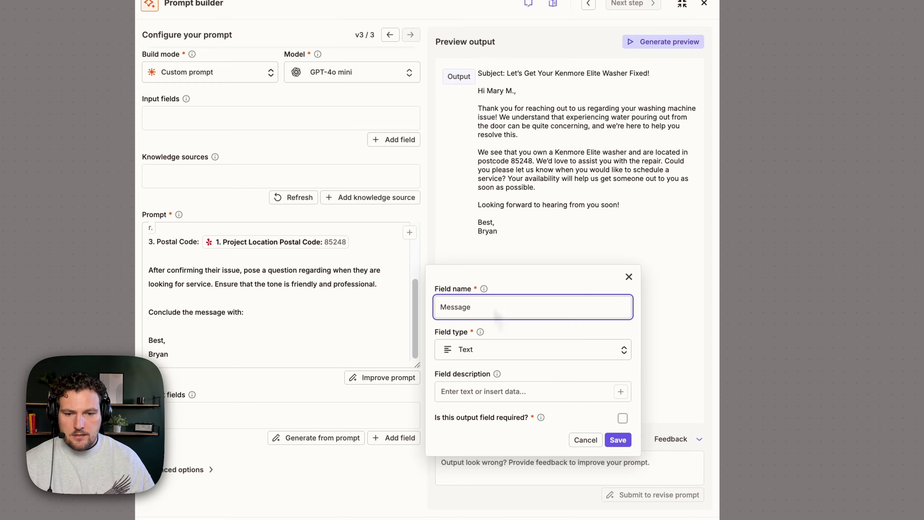
click(525, 353)
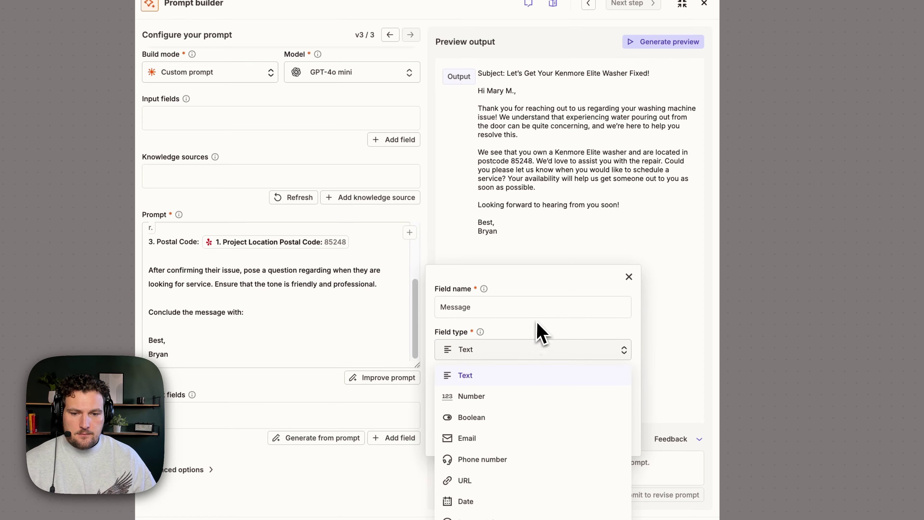
click(477, 375)
click(474, 388)
text(This is)
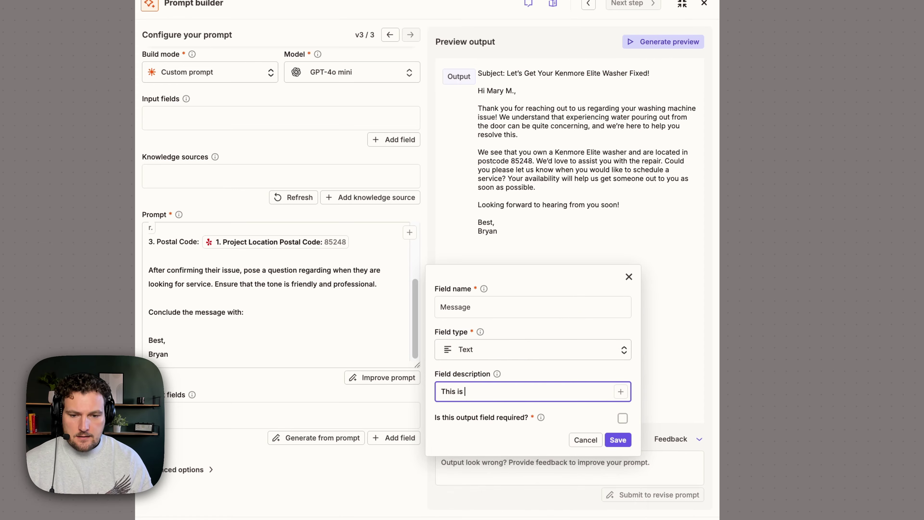
text( the message)
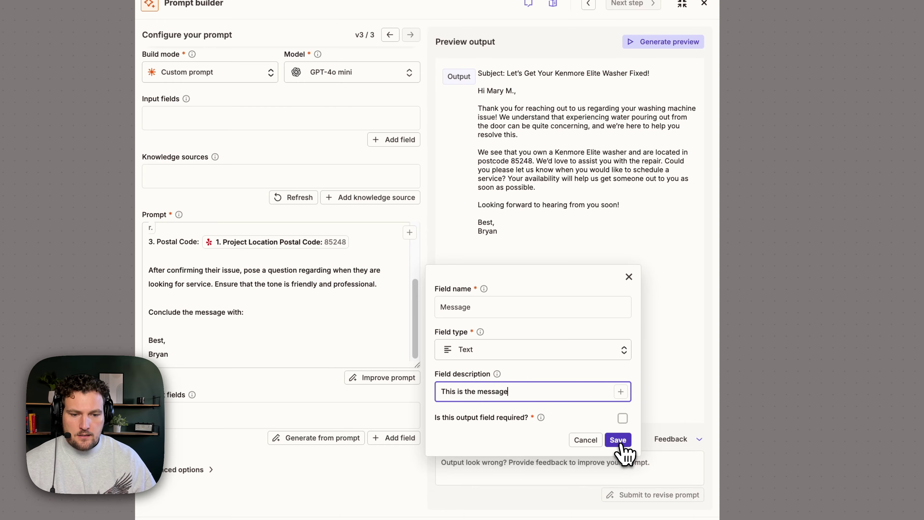
click(617, 440)
Regenerate the output preview with the Message field and finish the prompt configuration.
click(625, 152)
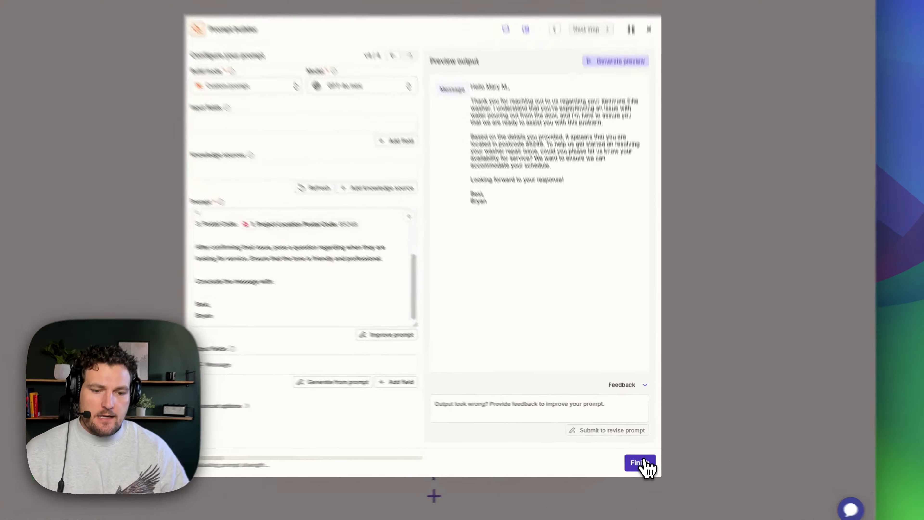
click(641, 460)
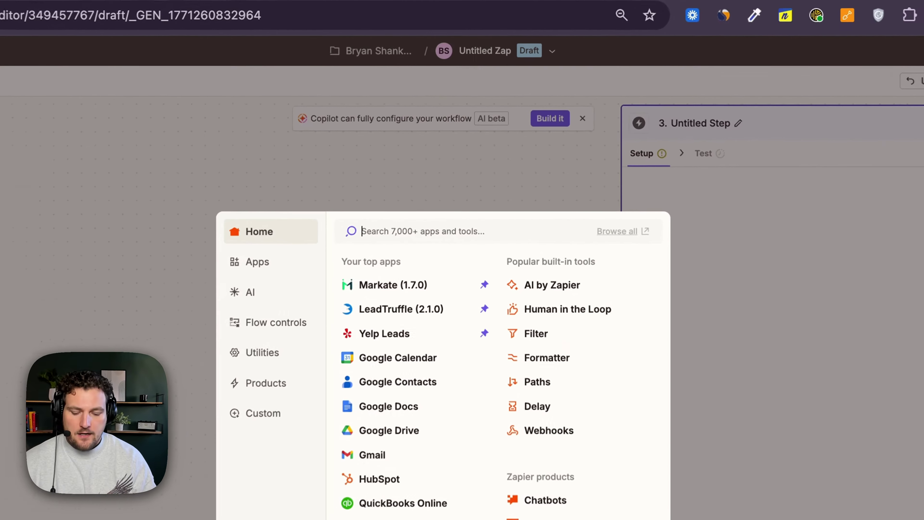
Set up step 3 as a Yelp Leads action with the Create Message event and continue to its configuration.
text(yelpo)
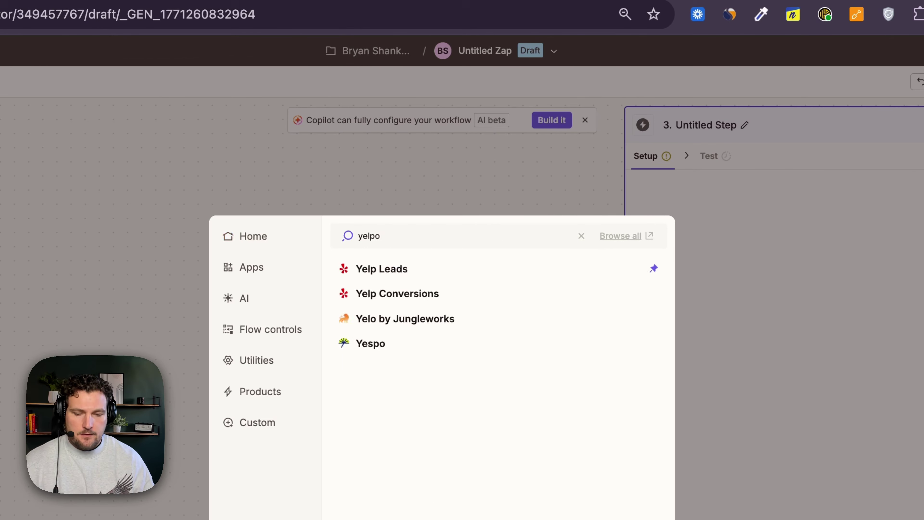
key(BackSpace)
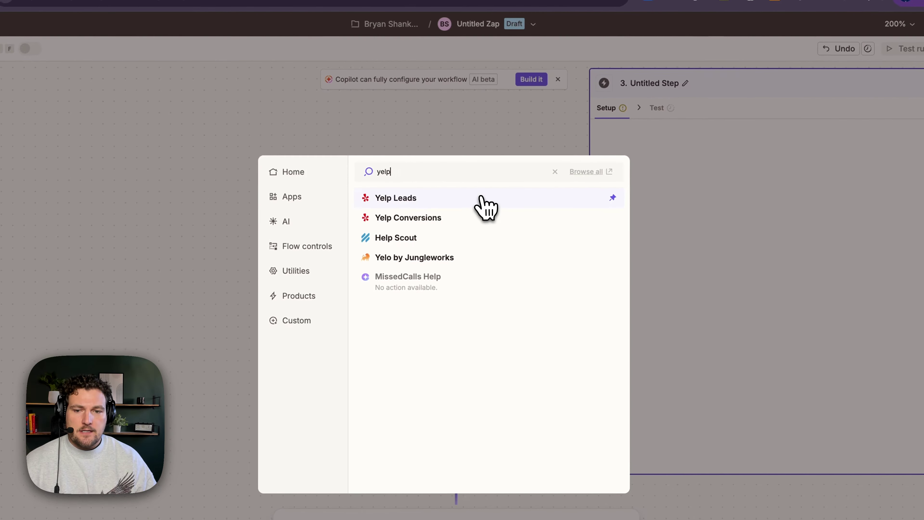
click(486, 207)
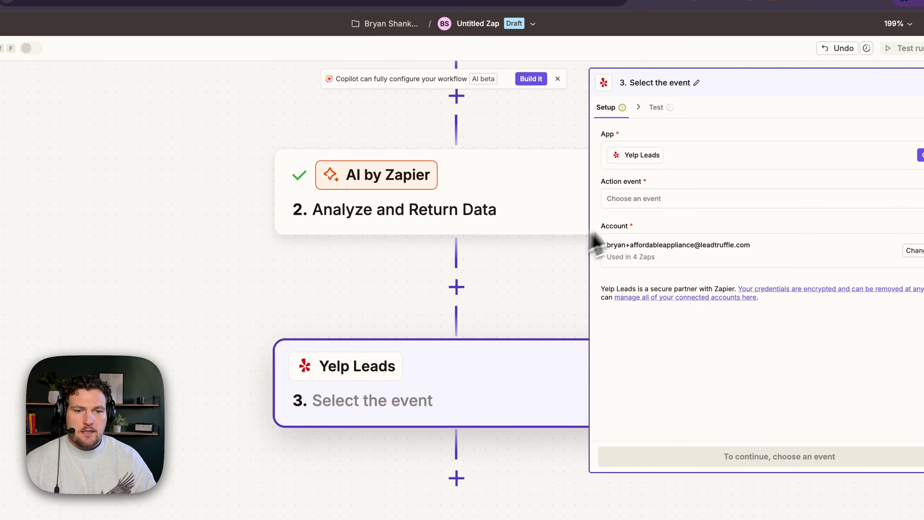
click(628, 207)
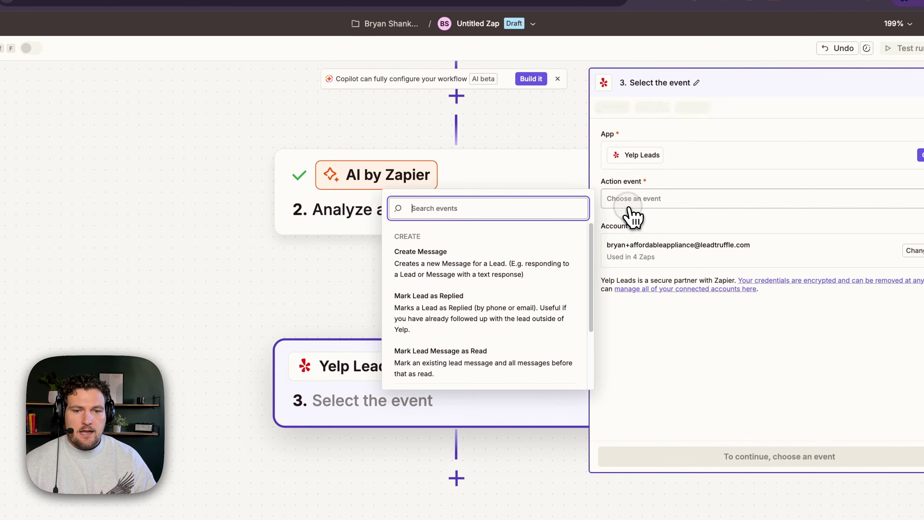
click(466, 268)
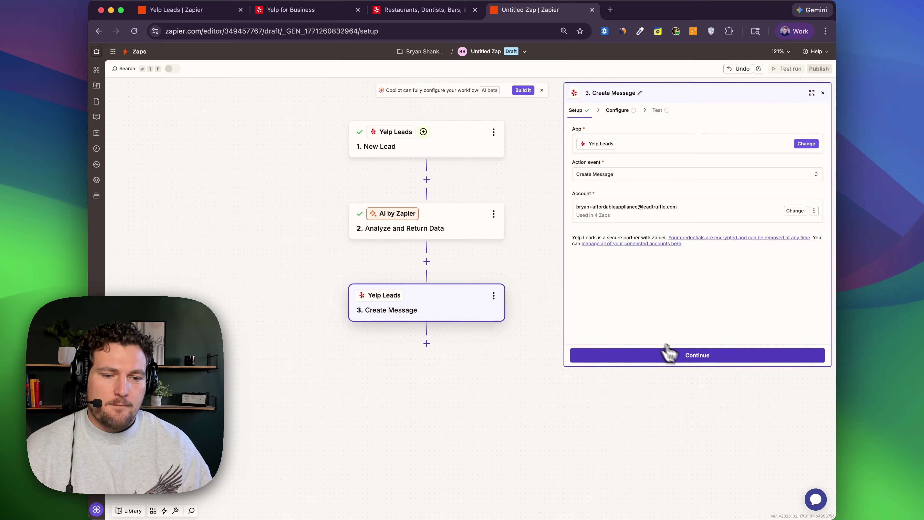
click(666, 352)
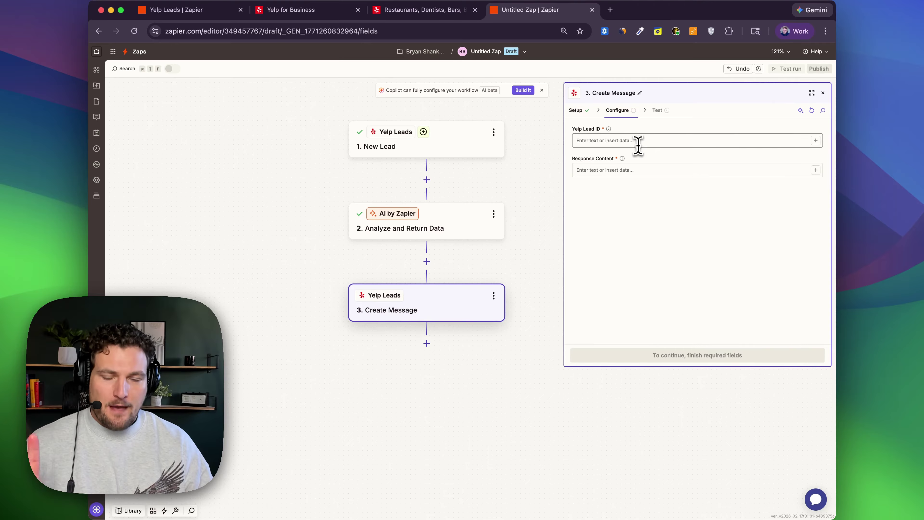
Map the New Lead trigger's Yelp Lead ID to Yelp Lead ID and the AI step's Message to Response Content.
click(638, 142)
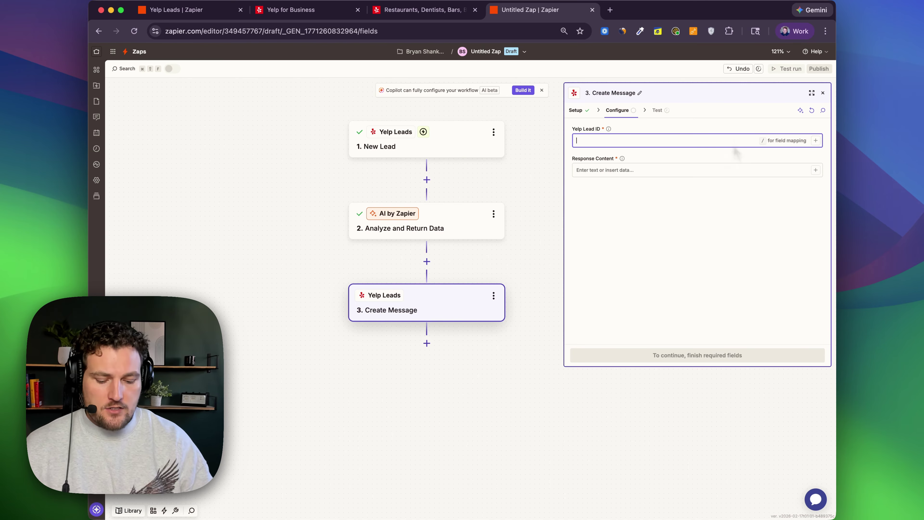
text(/id)
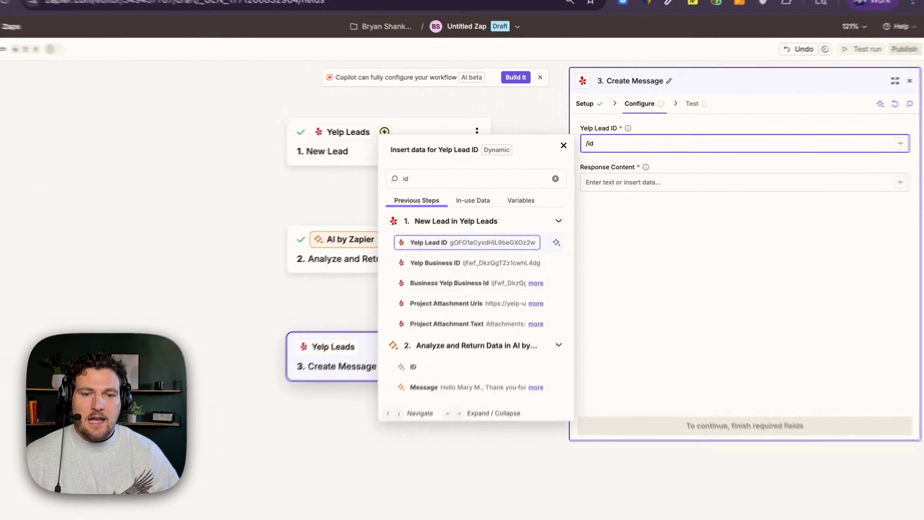
key(Return)
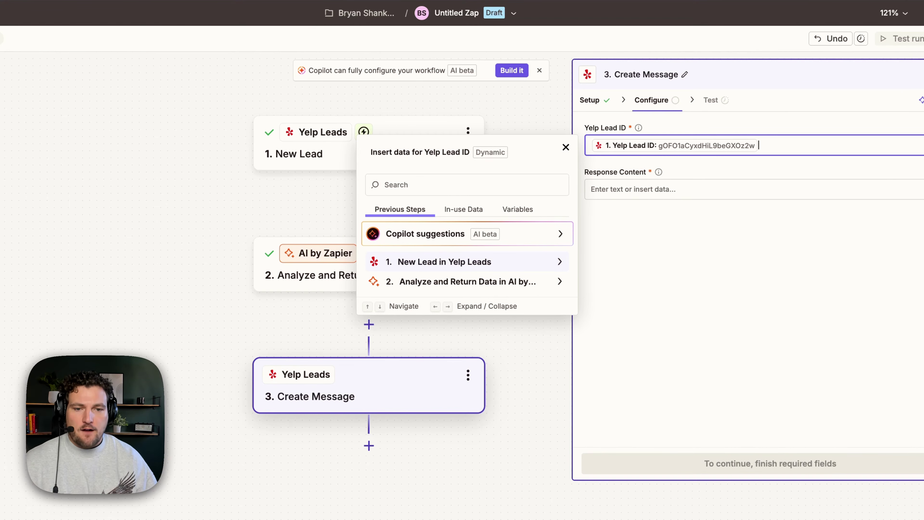
click(635, 190)
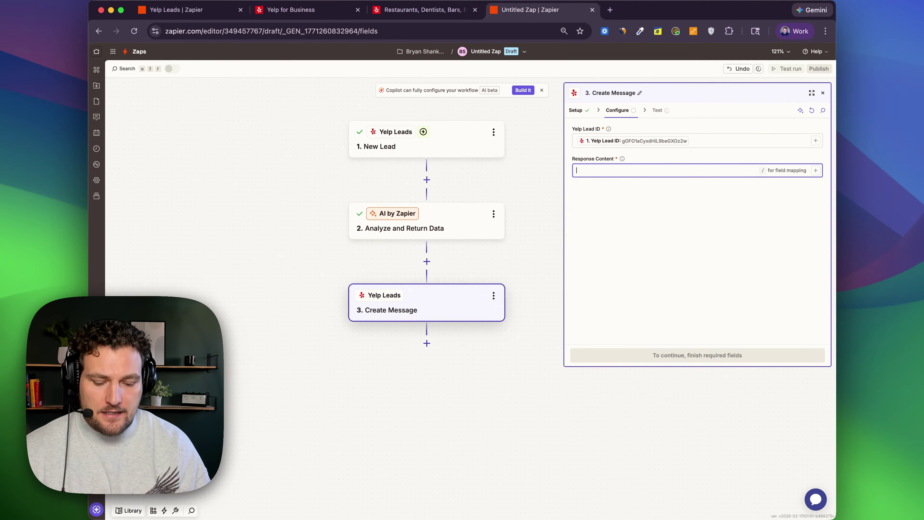
text(/message)
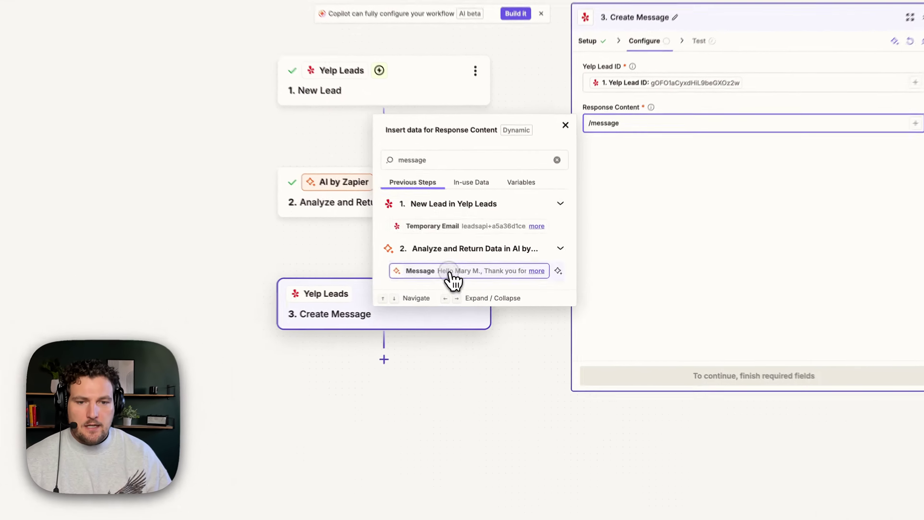
click(453, 278)
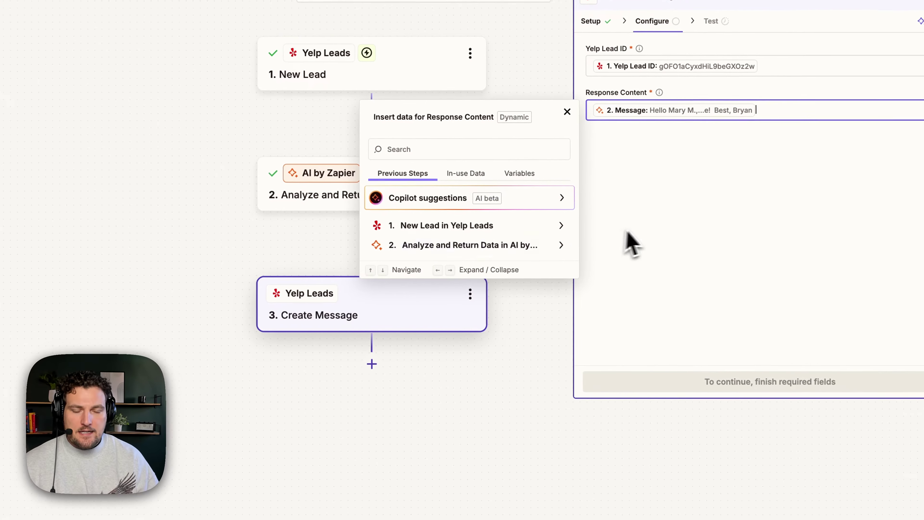
click(606, 257)
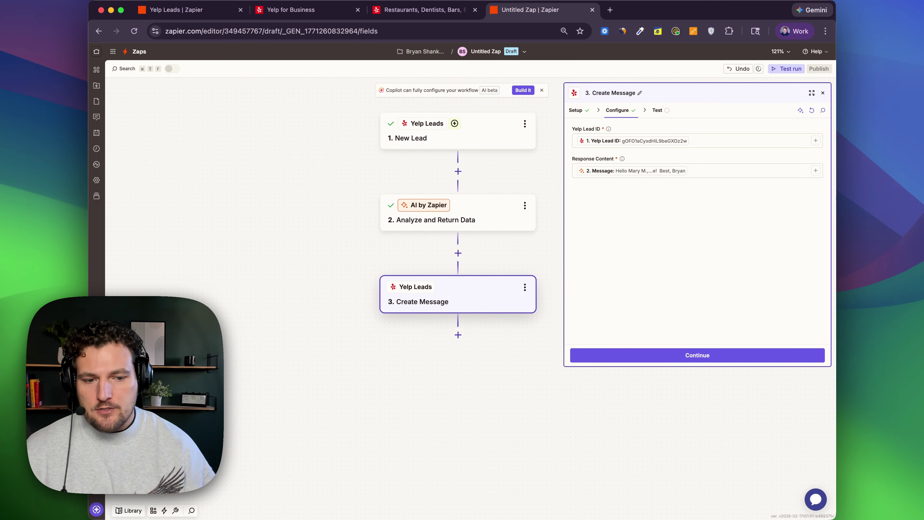
Skip the test of the Create Message step and publish the Zap, dismissing the notification.
click(734, 356)
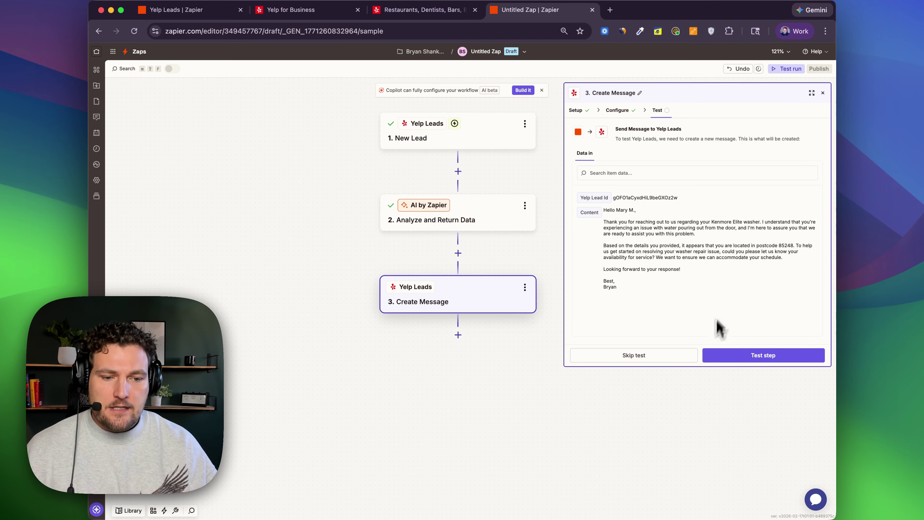
click(656, 359)
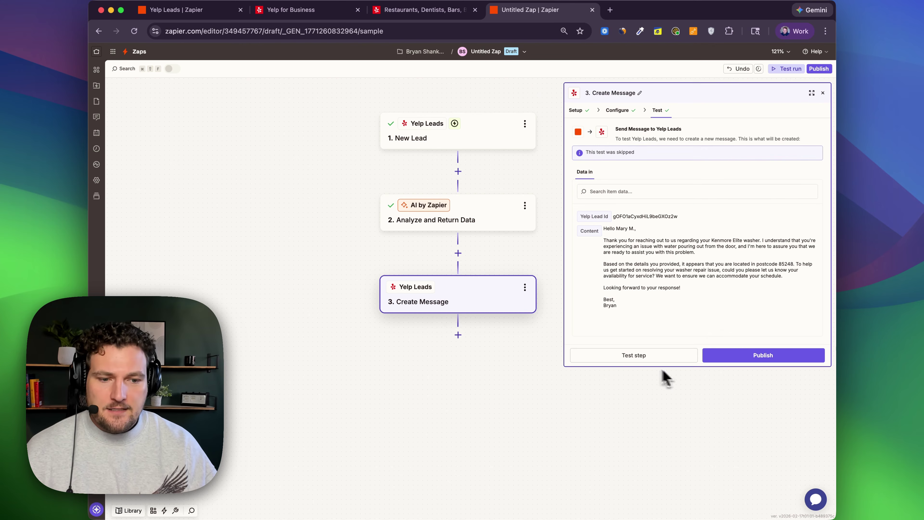
click(764, 360)
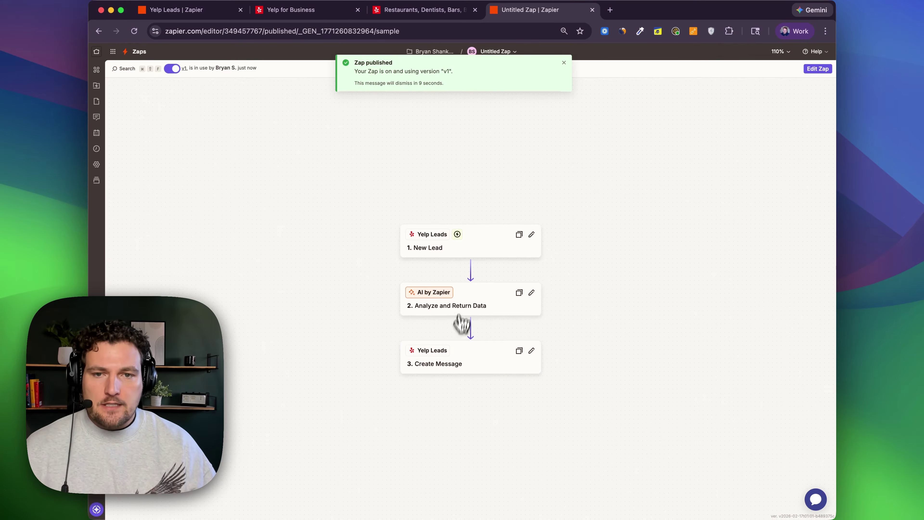
scroll(495, 212, down, 3)
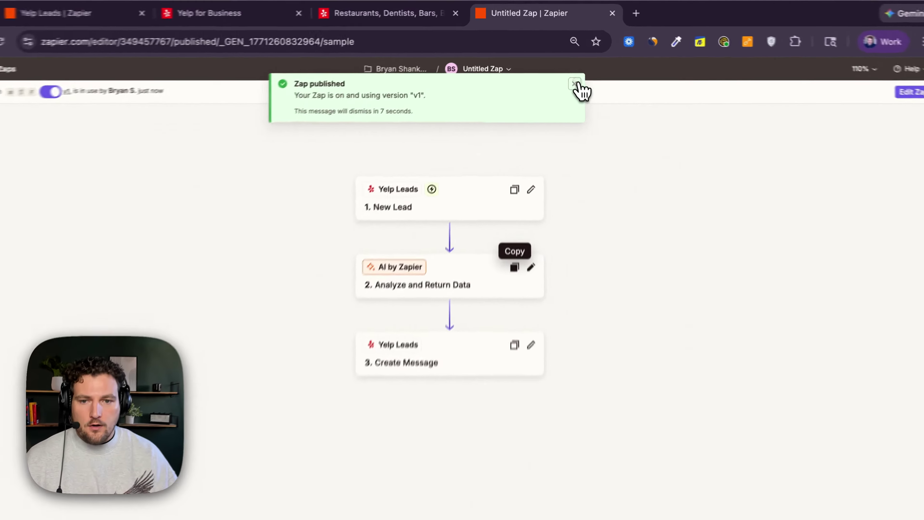
click(564, 63)
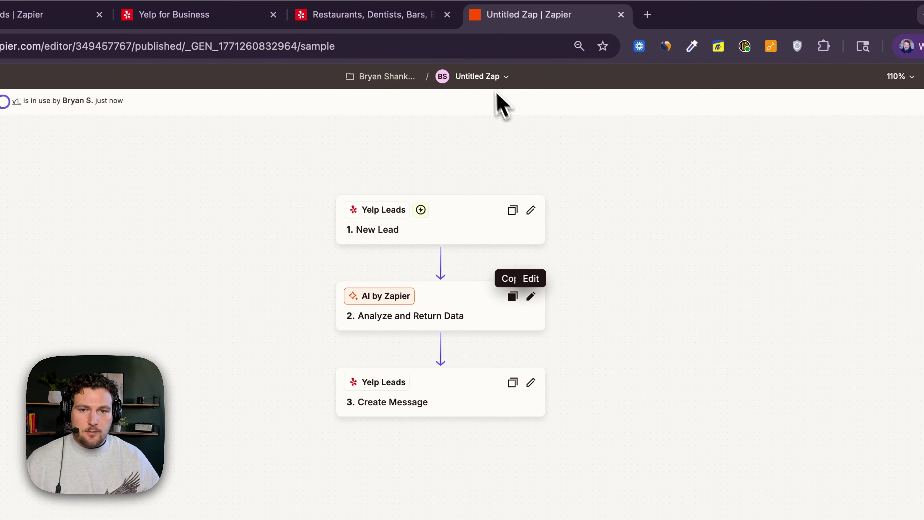
Rename the published Zap "Yelp - New Lead - Send Message".
click(495, 80)
click(479, 107)
text(Yel)
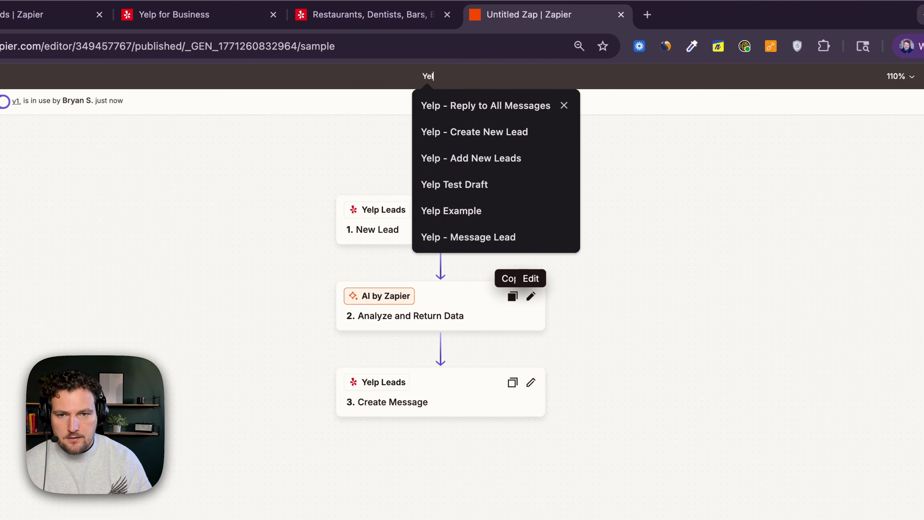
text(p - New Lead - S)
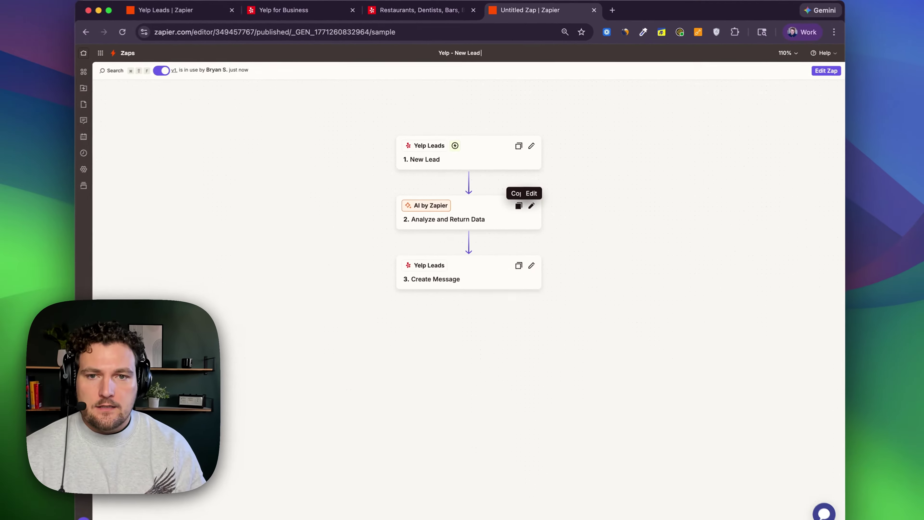
text(end Message)
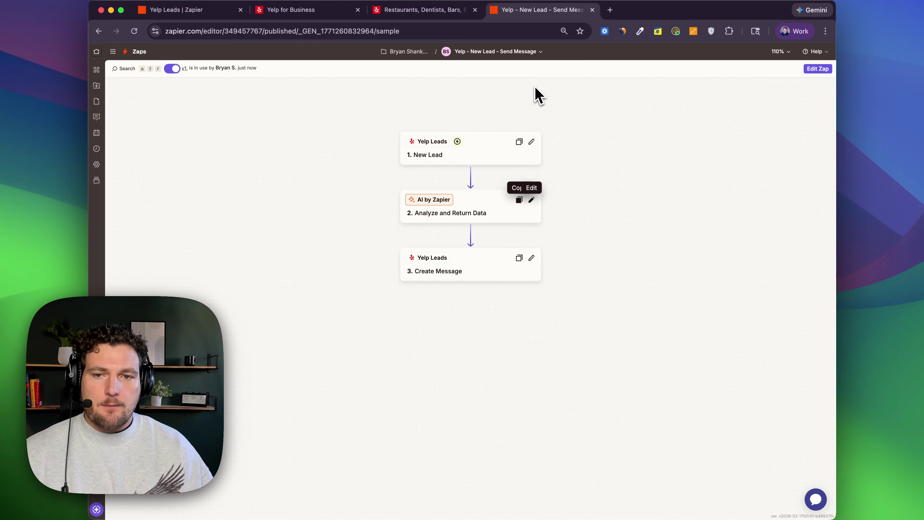
Duplicate the published Zap and rename the copy "Yelp - Ongoing Messaging".
click(538, 51)
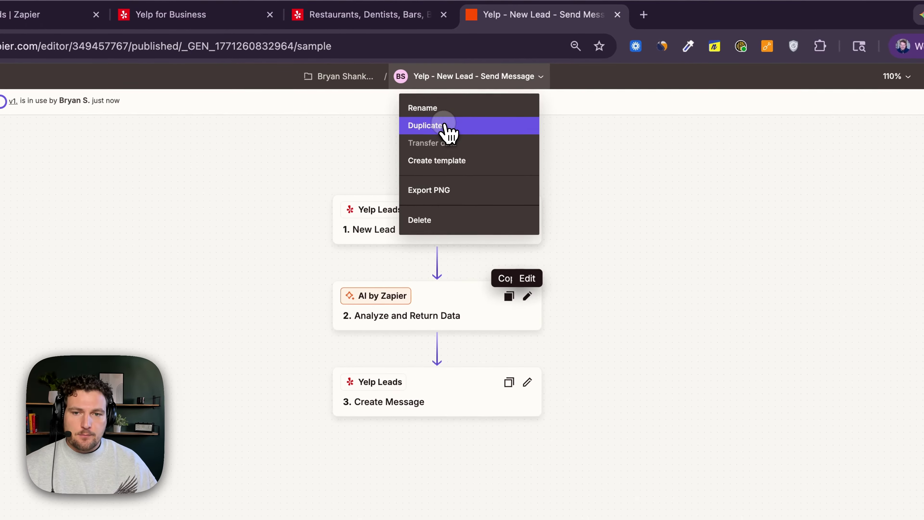
click(446, 125)
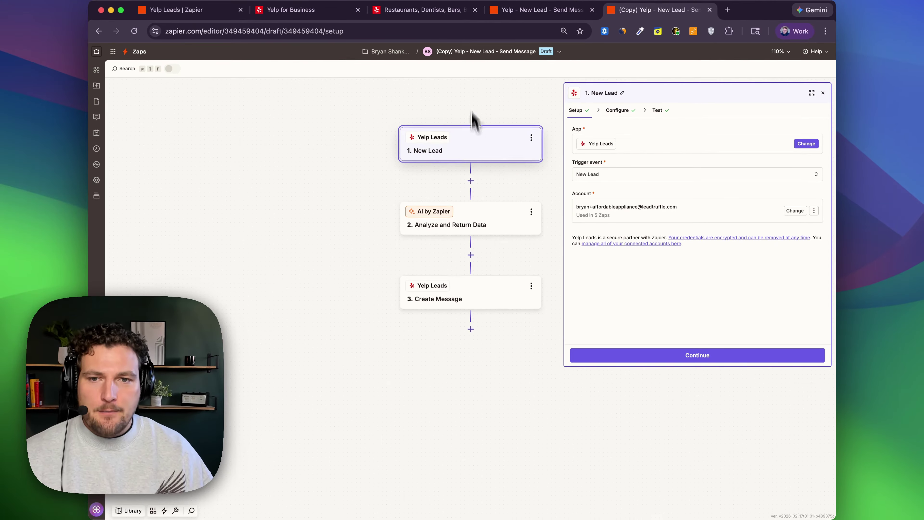
click(473, 51)
click(462, 73)
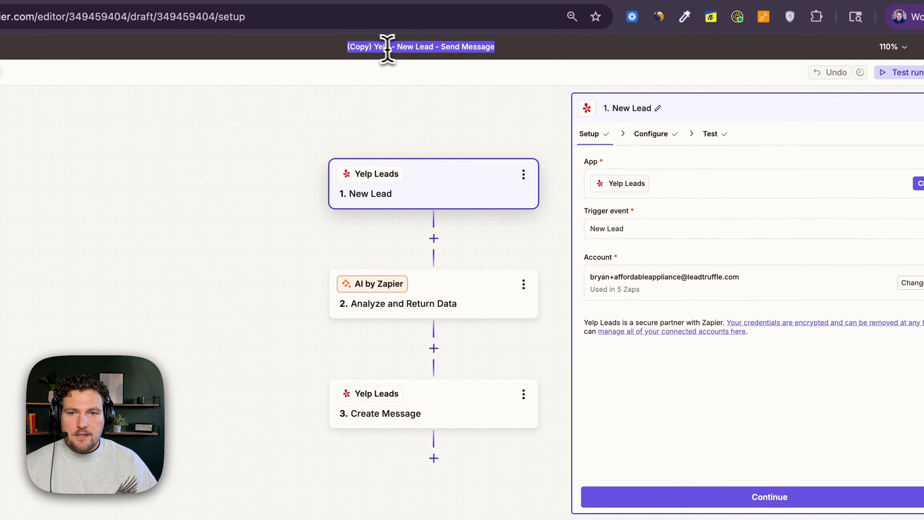
click(377, 44)
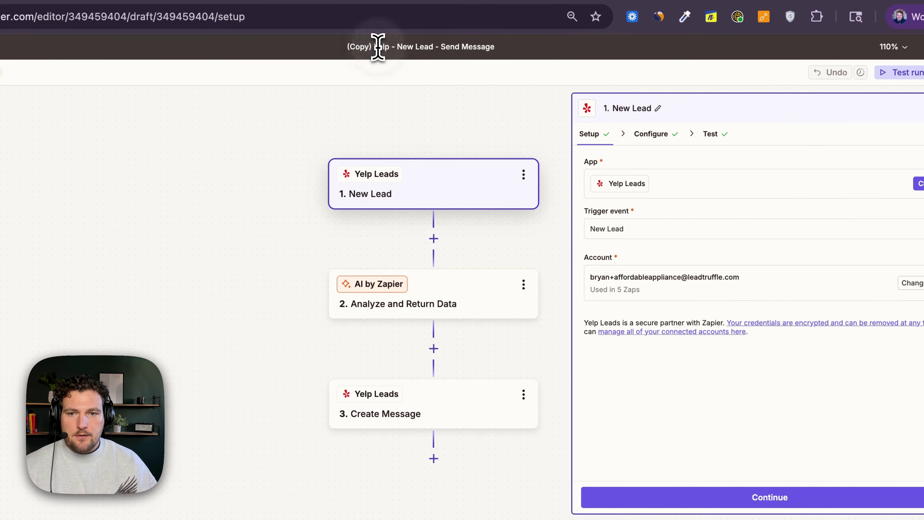
drag(374, 44, 508, 55)
key(BackSpace)
text(Ongoing M)
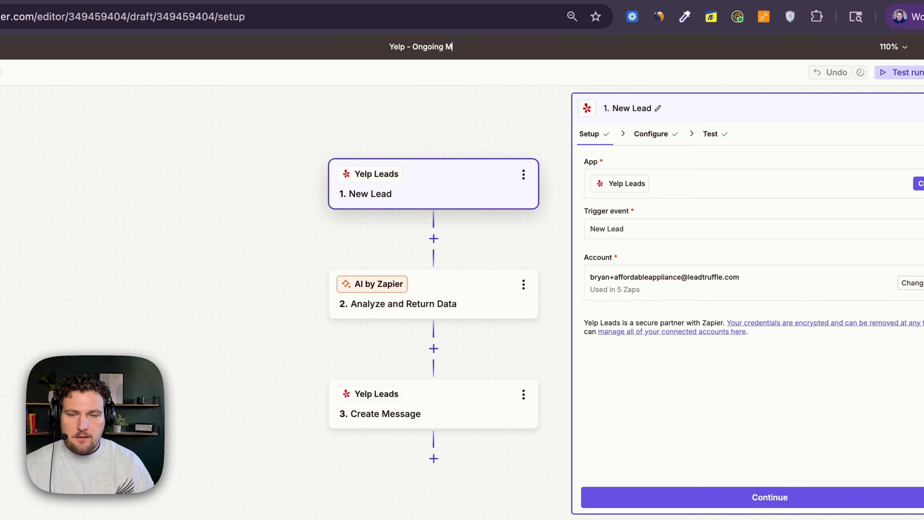
text(essaging)
key(Return)
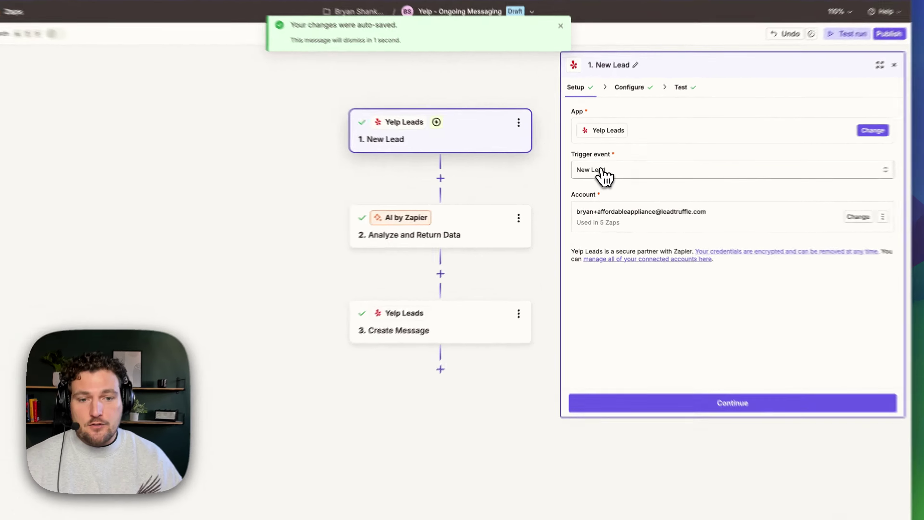
Change the trigger event to New Consumer Message, test the trigger and continue with the New Consumer Message A record.
click(602, 171)
click(424, 251)
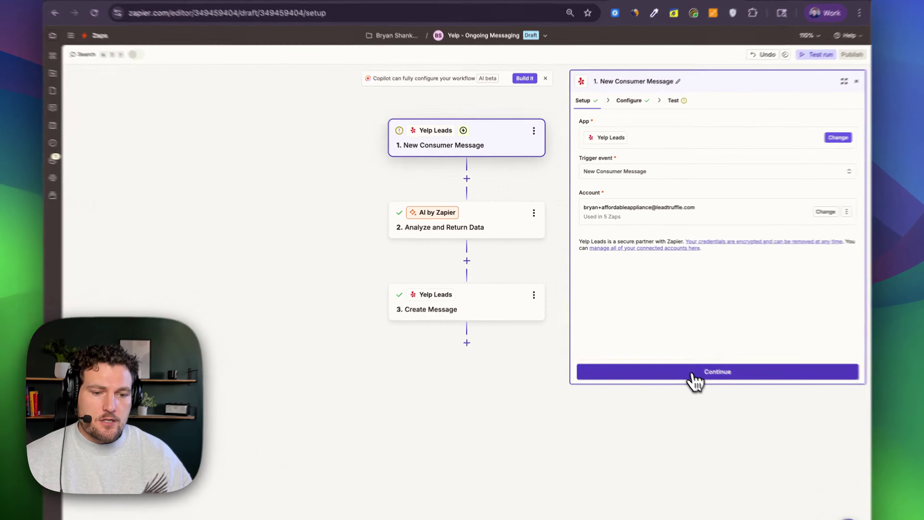
click(679, 356)
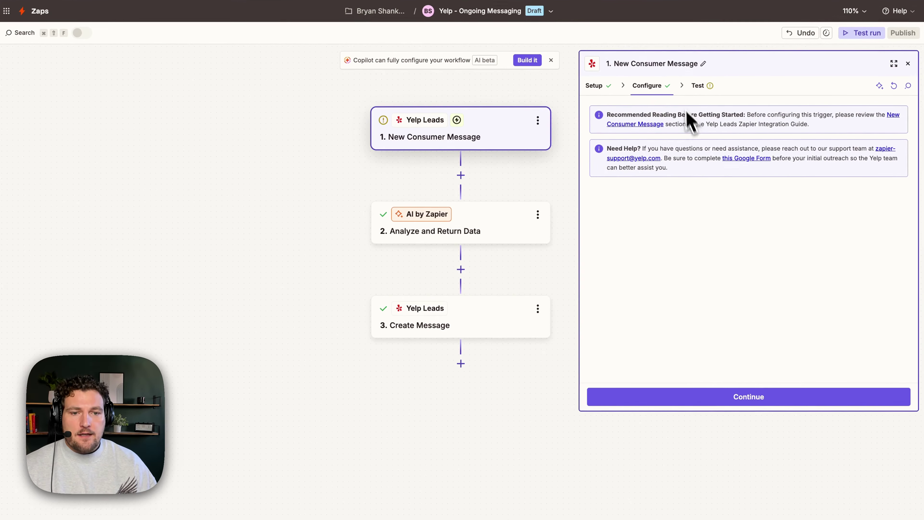
click(724, 399)
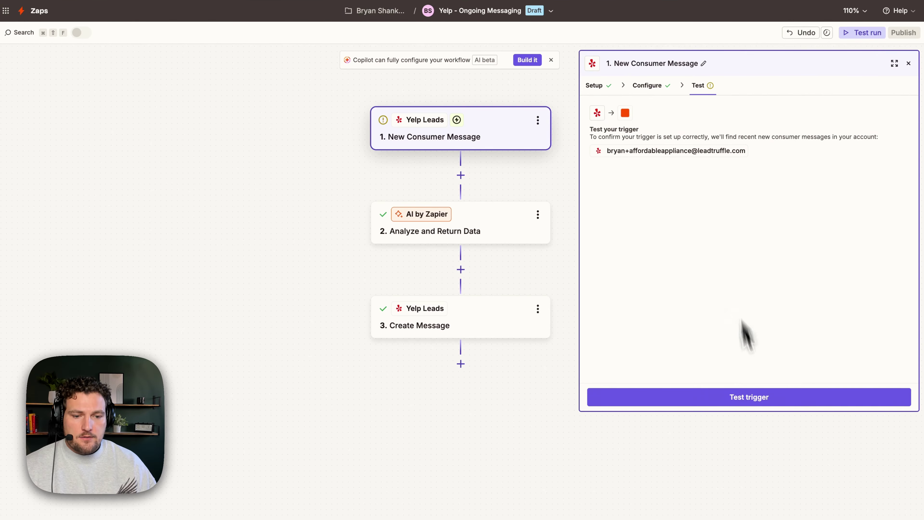
click(759, 402)
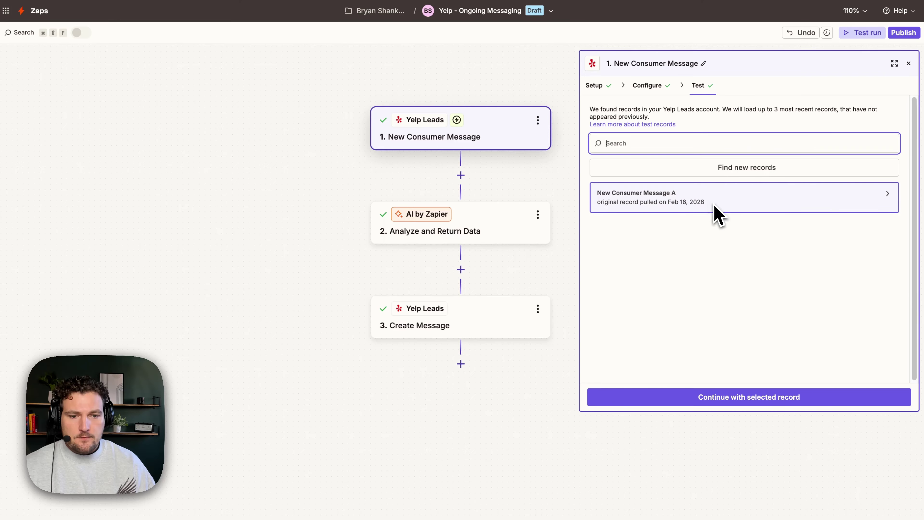
click(732, 395)
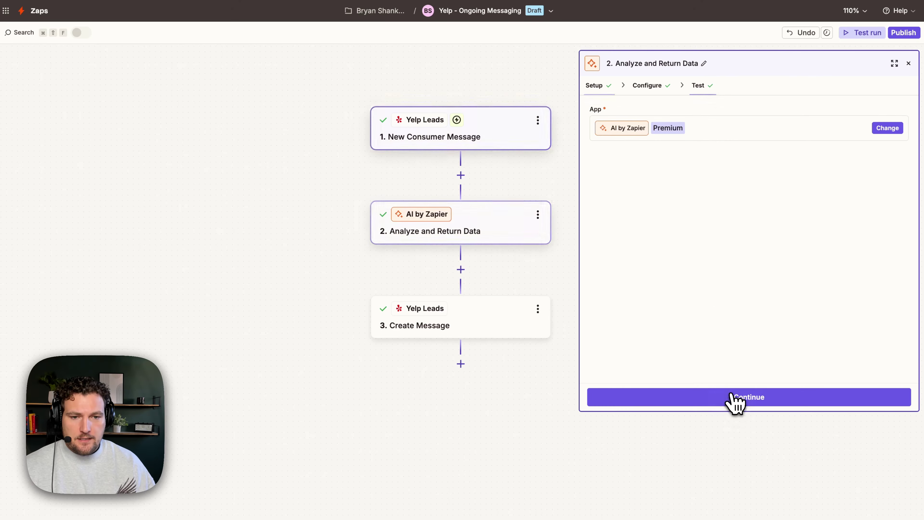
Keep AI by Zapier as step 2's app and open its configuration in the expanded Prompt builder.
click(886, 128)
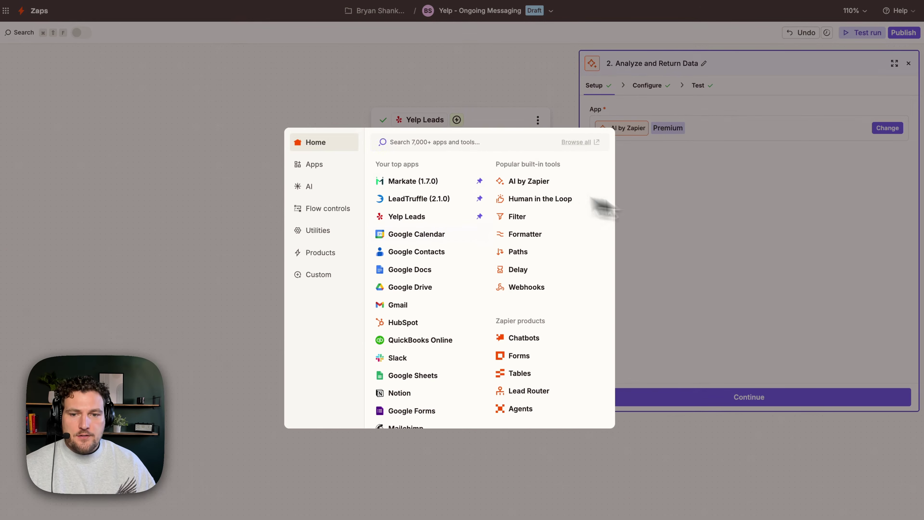
click(745, 211)
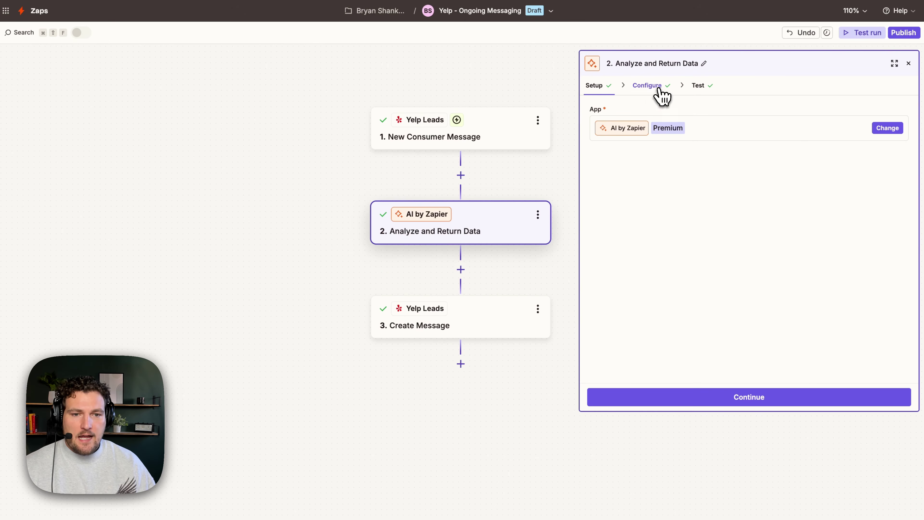
click(661, 95)
scroll(728, 220, down, 5)
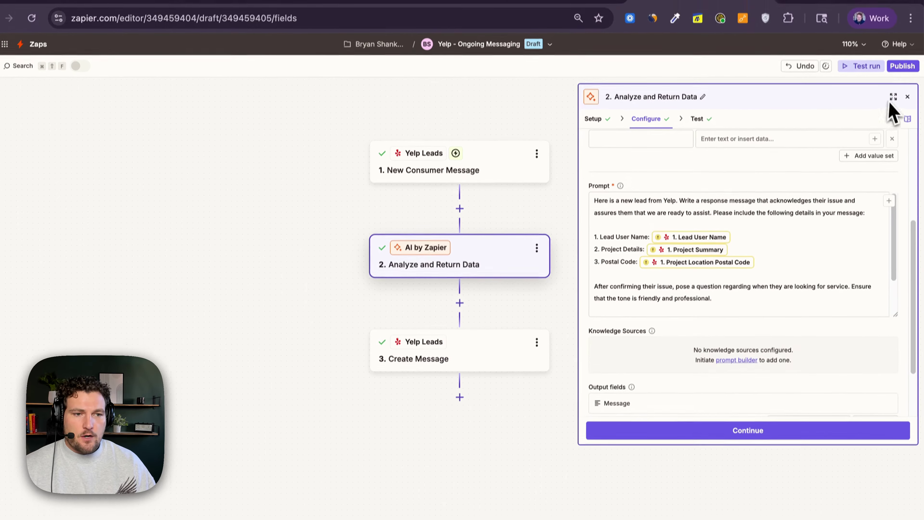
click(893, 97)
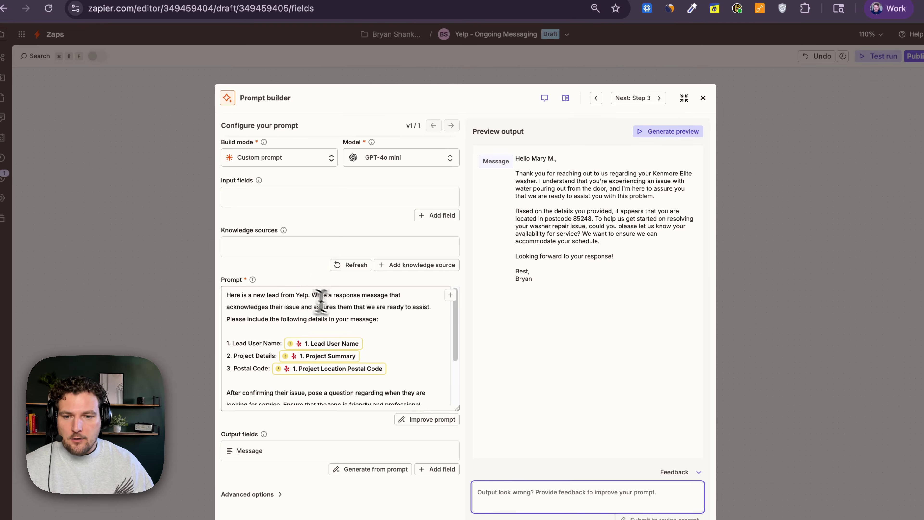
Replace the prompt's opening sentence with "A yelp lead just sent me a message.".
drag(311, 295, 212, 302)
text(Y)
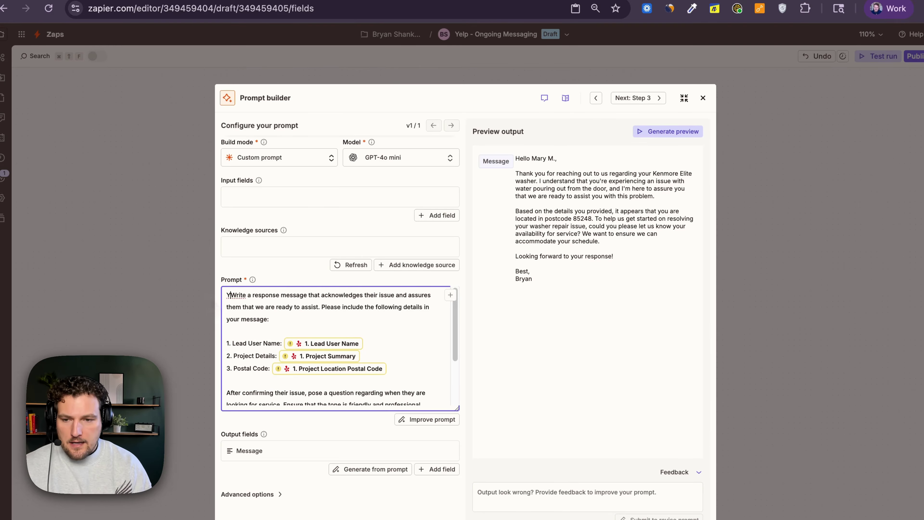
key(BackSpace)
text(A yelp lea)
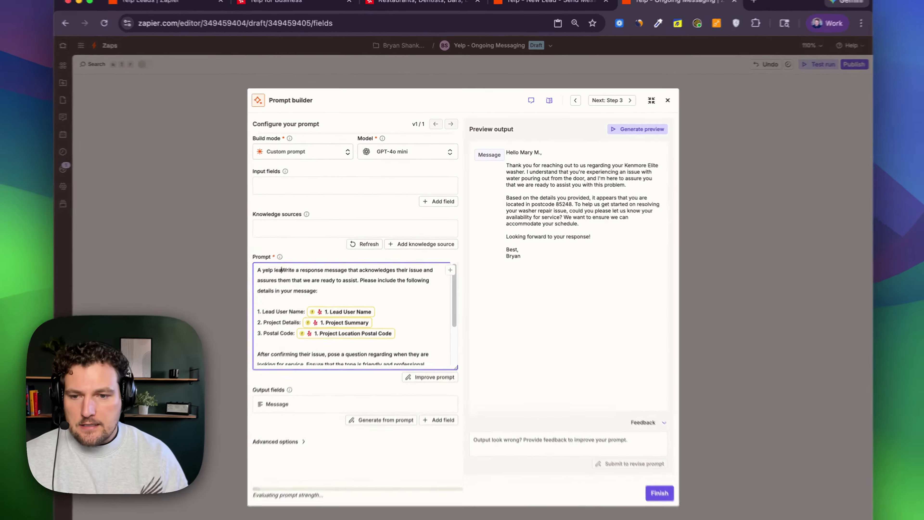
text(d just sent me a messa)
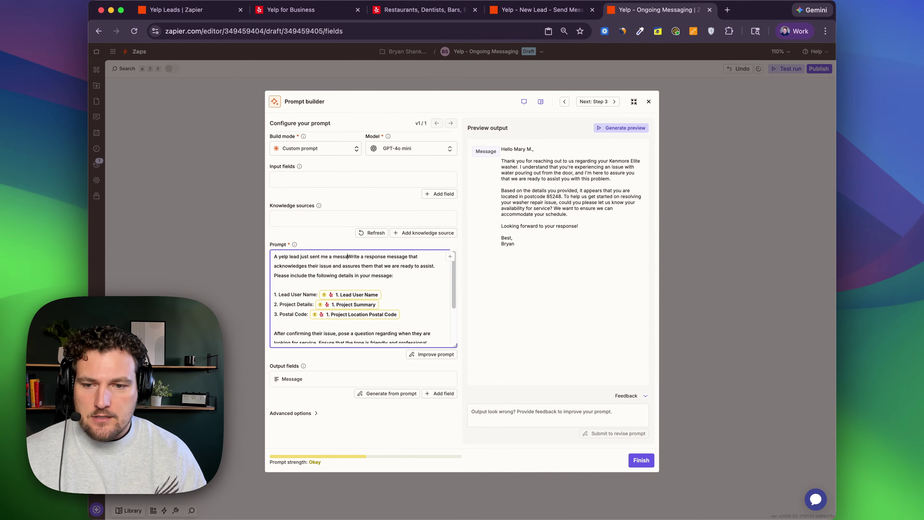
text(ge.)
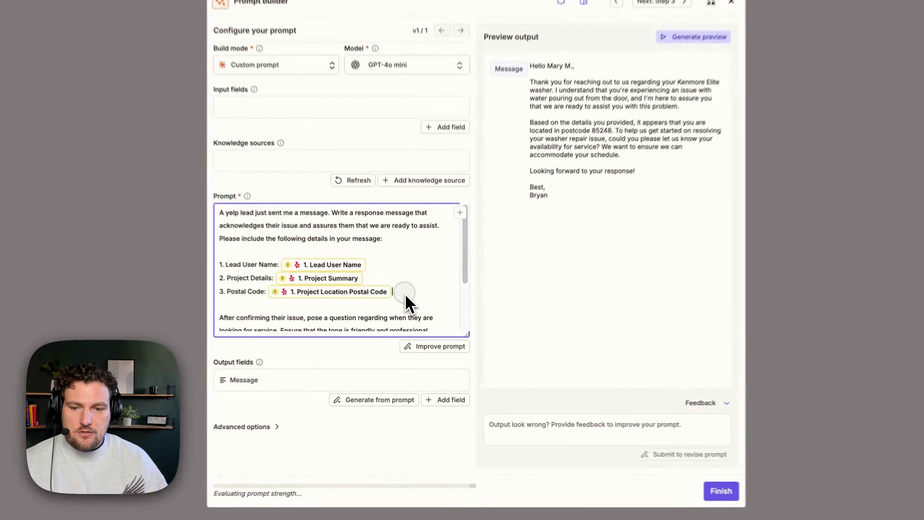
Replace the prompt's three numbered lead details with the New Consumer Message trigger's User Display Name and Message Text fields.
drag(404, 315, 270, 292)
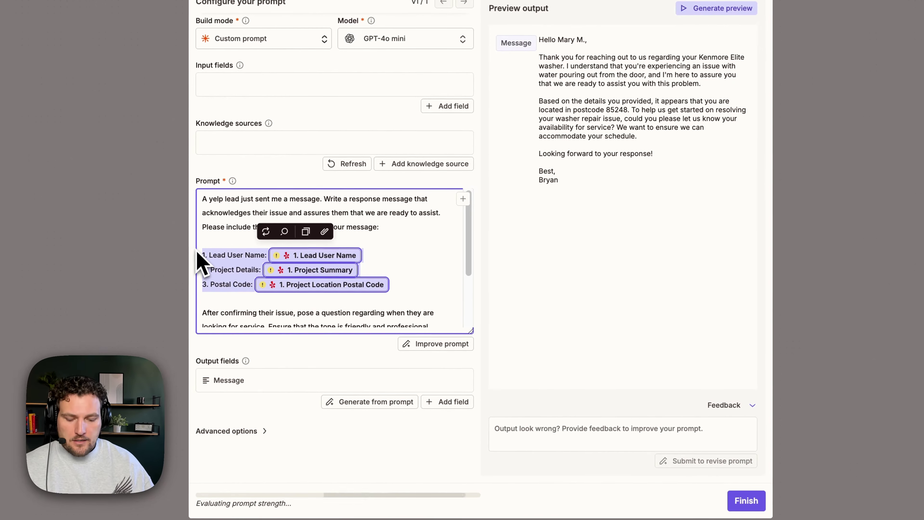
key(BackSpace)
text(/)
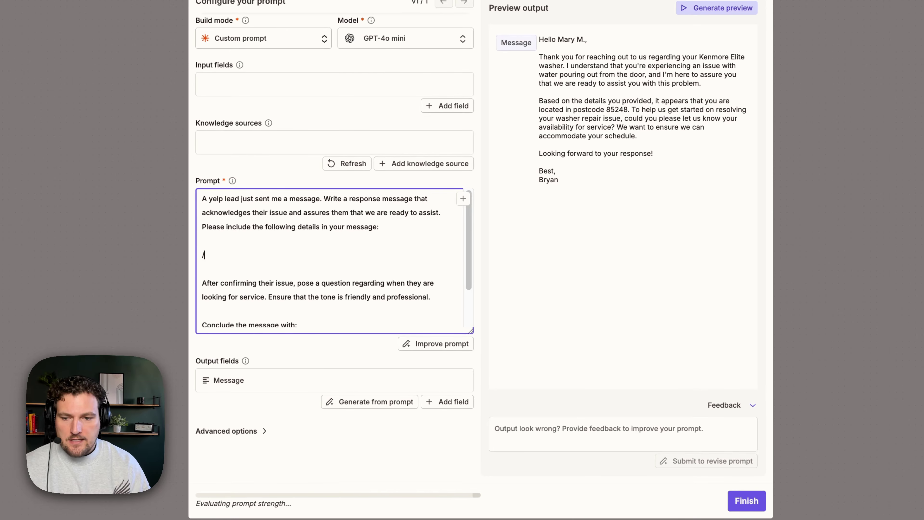
click(463, 198)
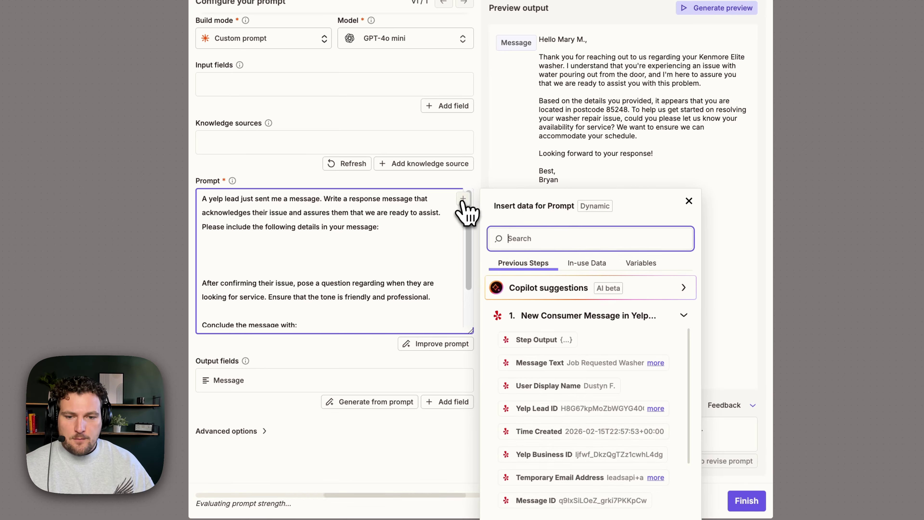
click(586, 362)
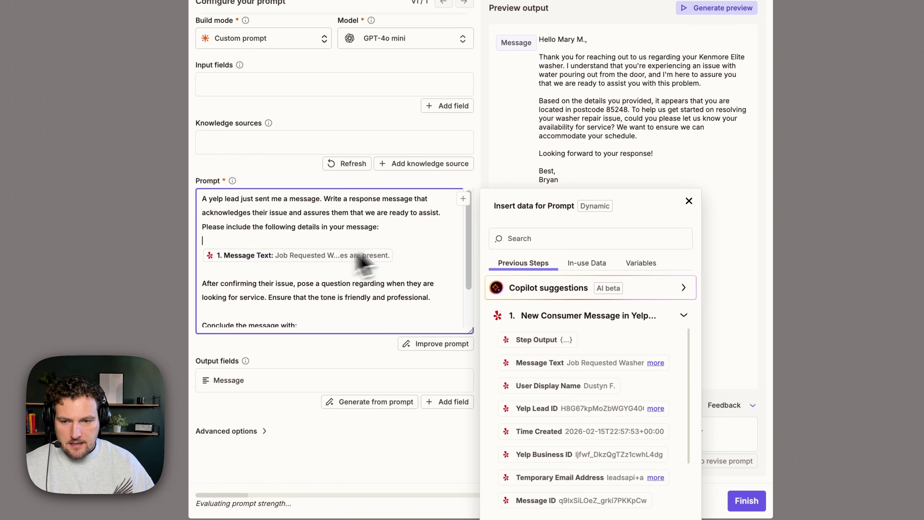
click(252, 242)
click(539, 385)
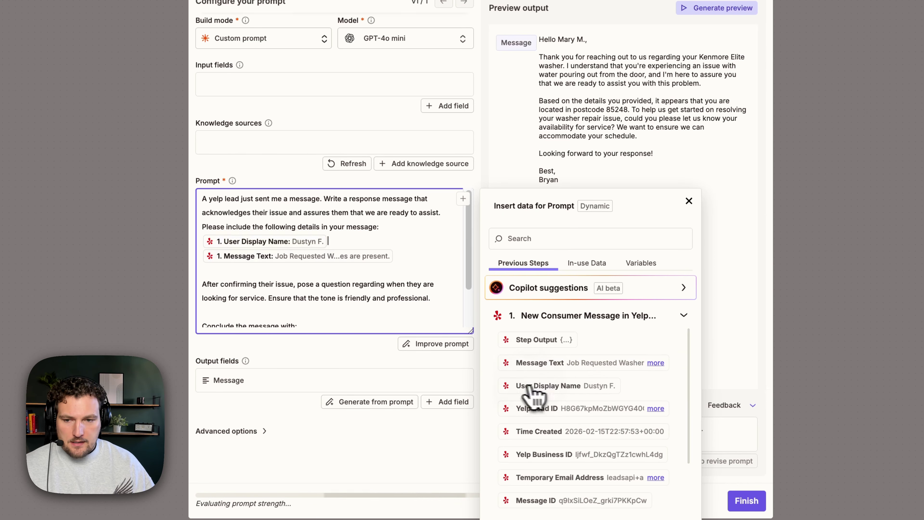
Label the two inserted fields in the prompt "1. Lead Name:" and "2. Lead Message", each on its own line above the field.
click(402, 226)
key(Return)
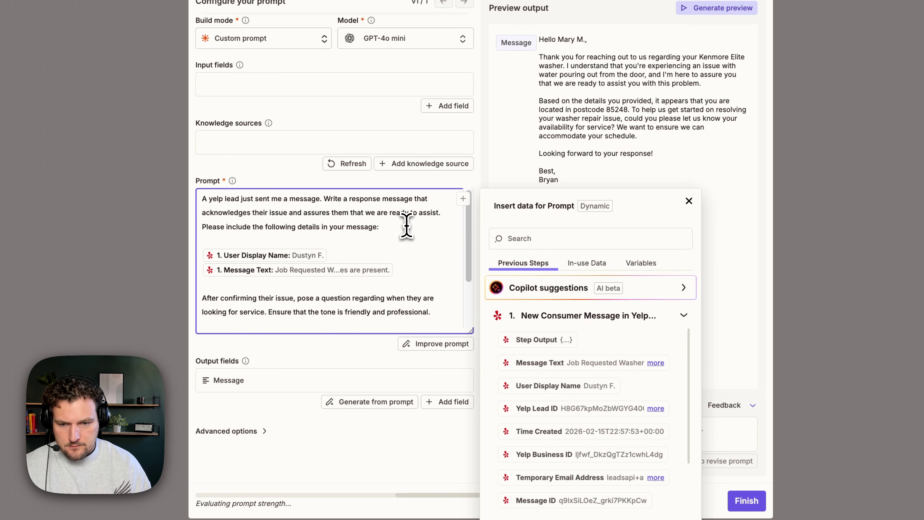
click(206, 240)
text(1. Lea)
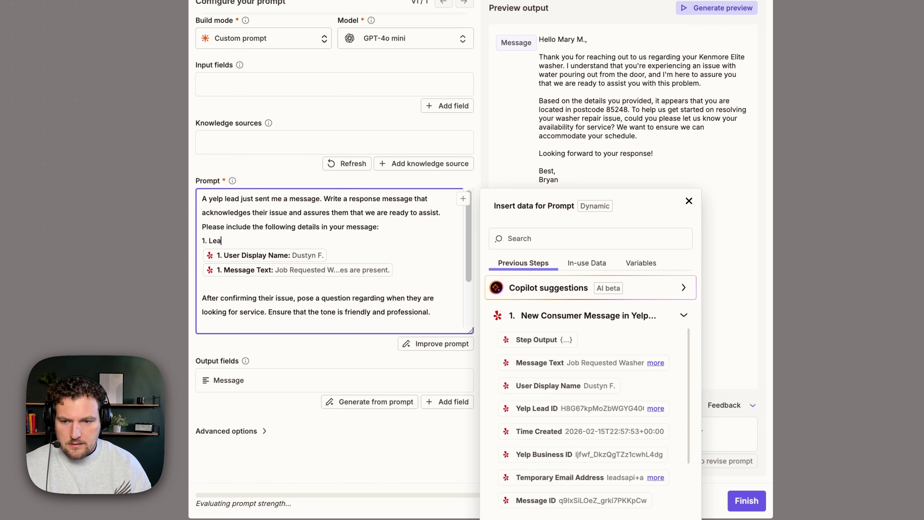
text(d Name:)
click(340, 251)
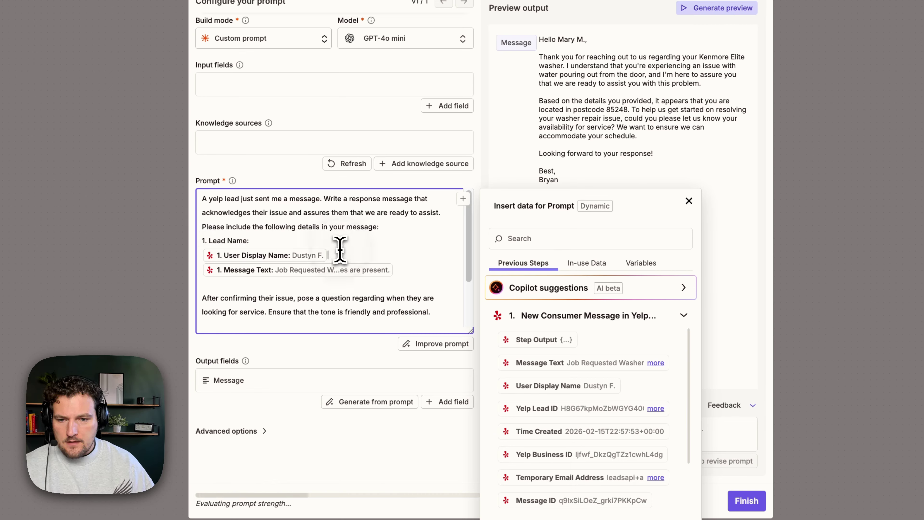
key(Return)
text(2. LEad M)
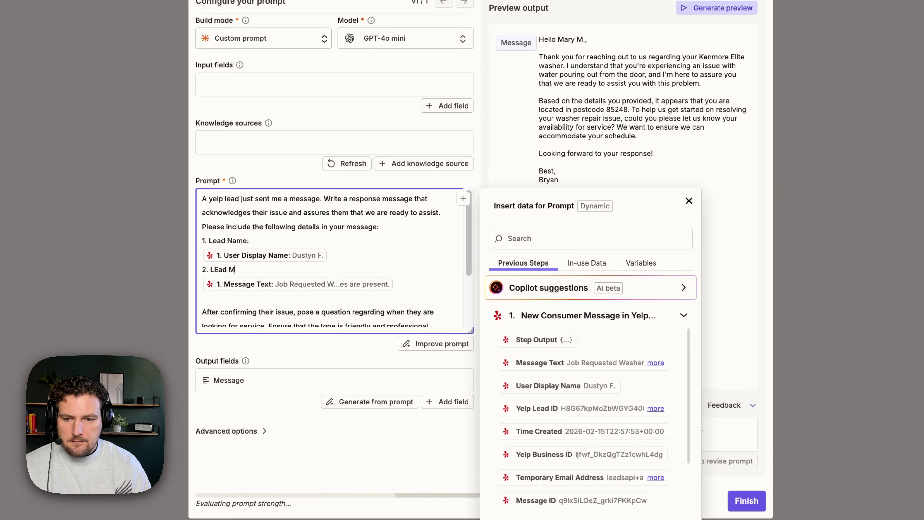
key(BackSpace)
key(BackSpace)
key(BackSpace)
key(BackSpace)
key(BackSpace)
key(BackSpace)
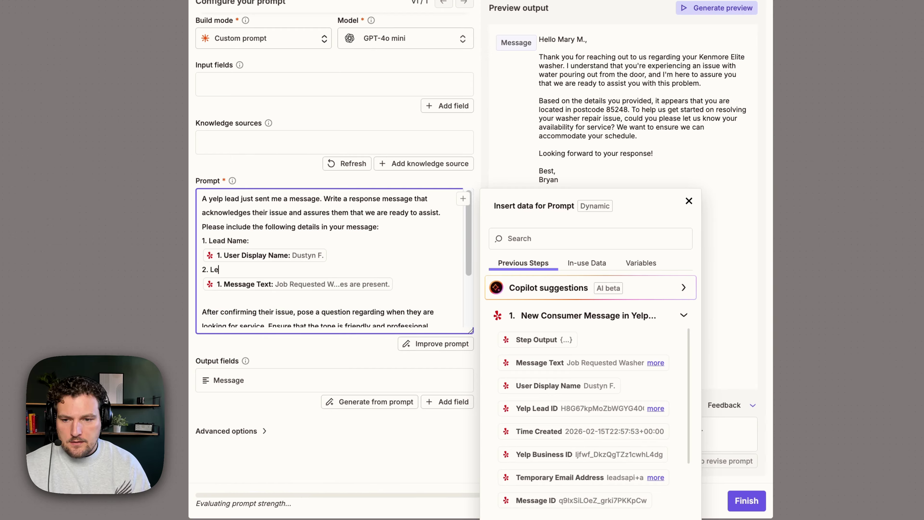
text(ad Message)
Replace the prompt's paragraph about asking for service timing and a friendly tone with "Reply to their message on behalf of my business.".
scroll(323, 244, down, 2)
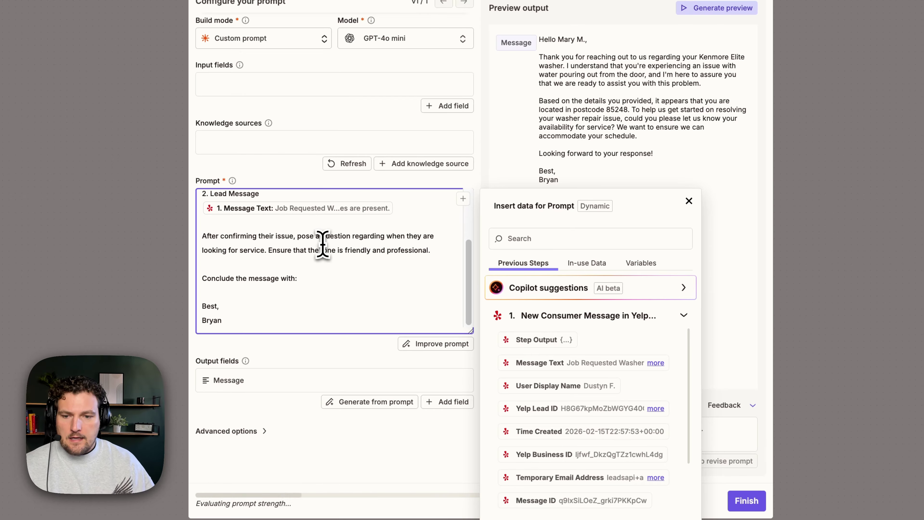
click(689, 201)
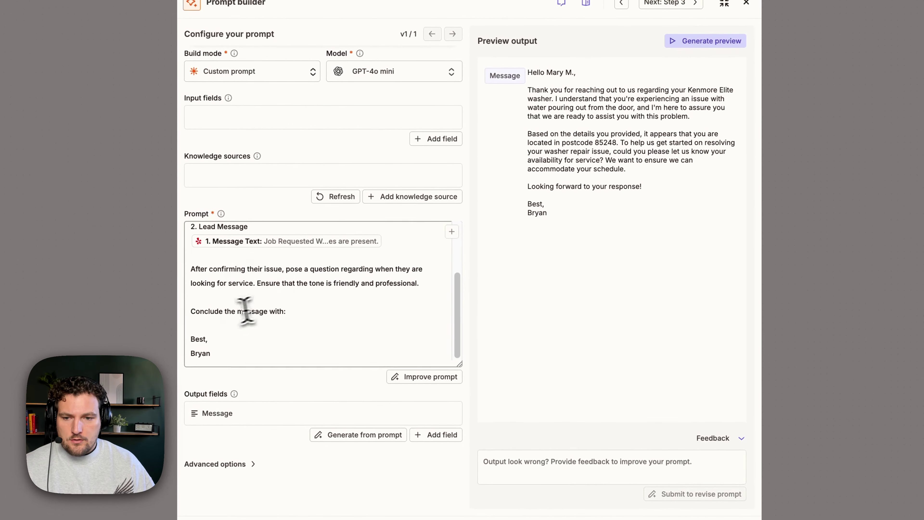
drag(420, 283, 187, 281)
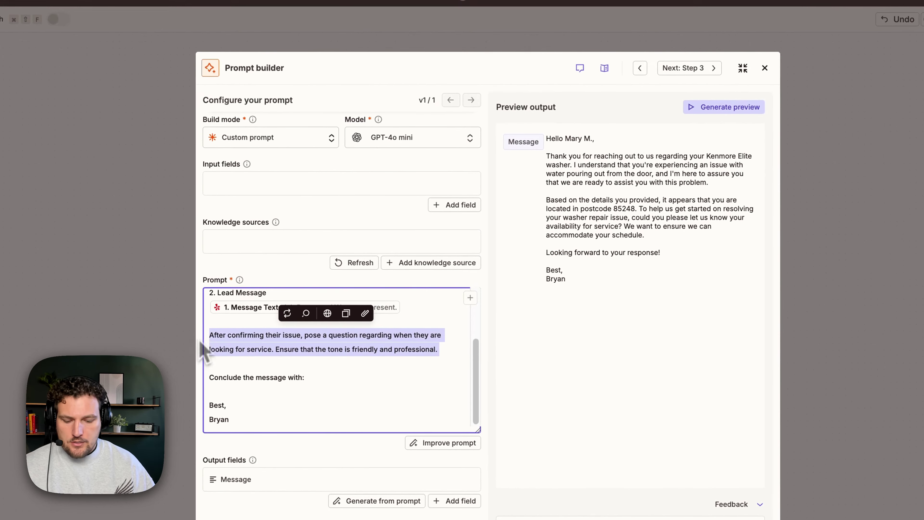
text(y to )
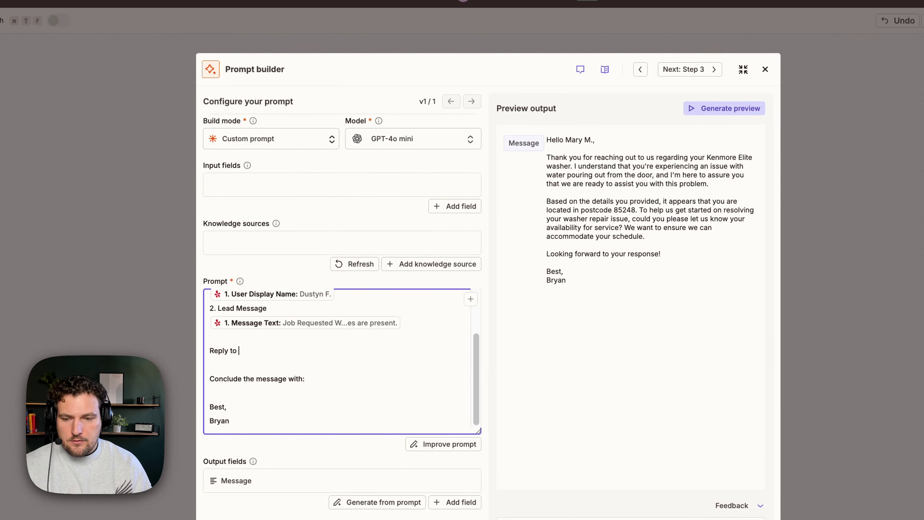
text(their message on behal)
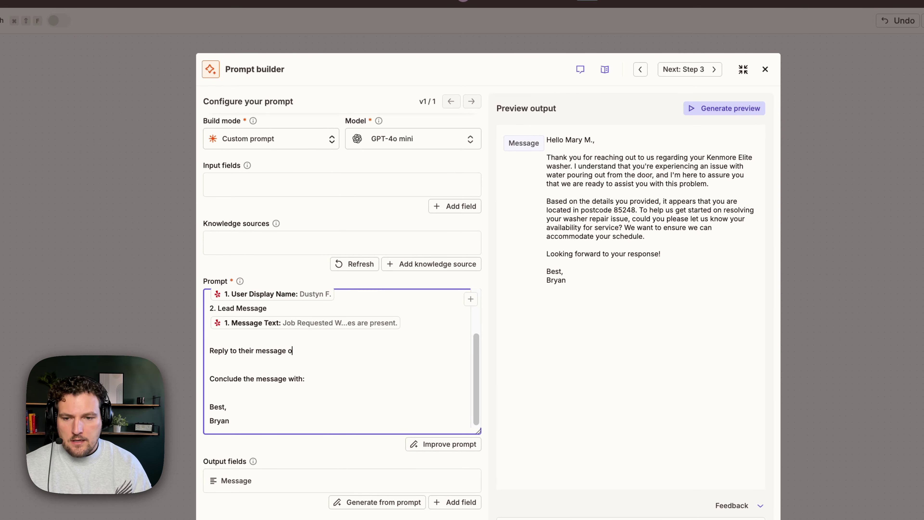
key(BackSpace)
key(BackSpace)
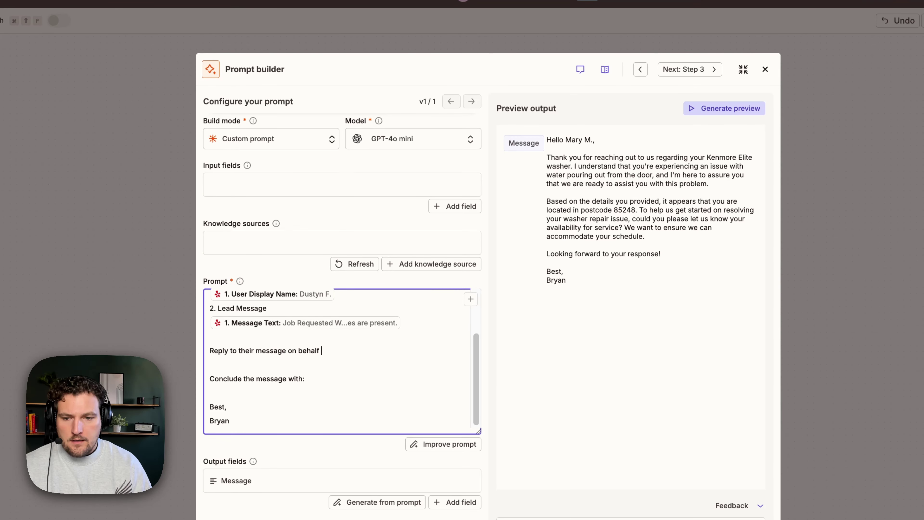
text(alf of my business.)
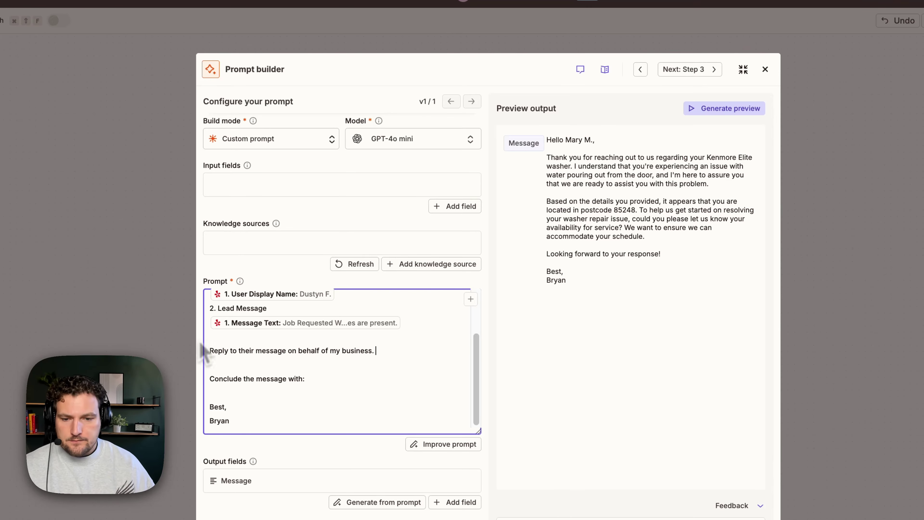
Generate a new output preview from the revised prompt and finish the prompt configuration.
click(724, 108)
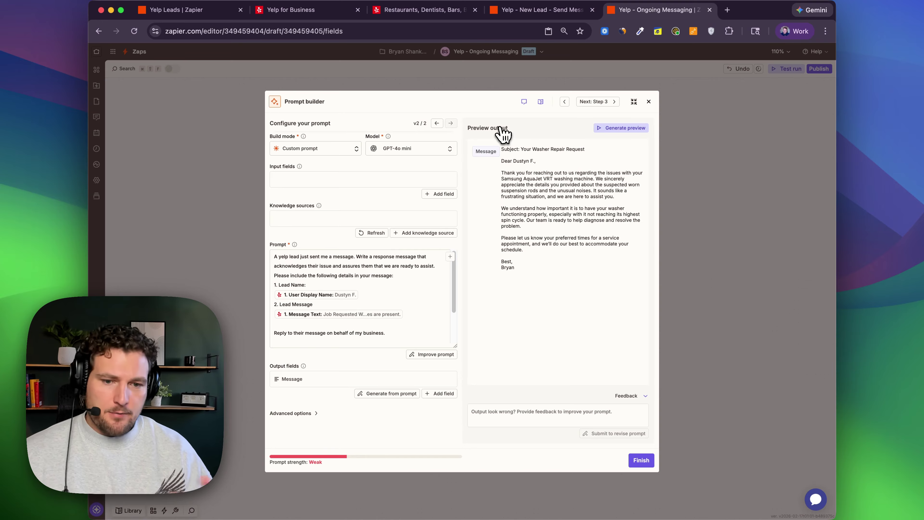
click(641, 460)
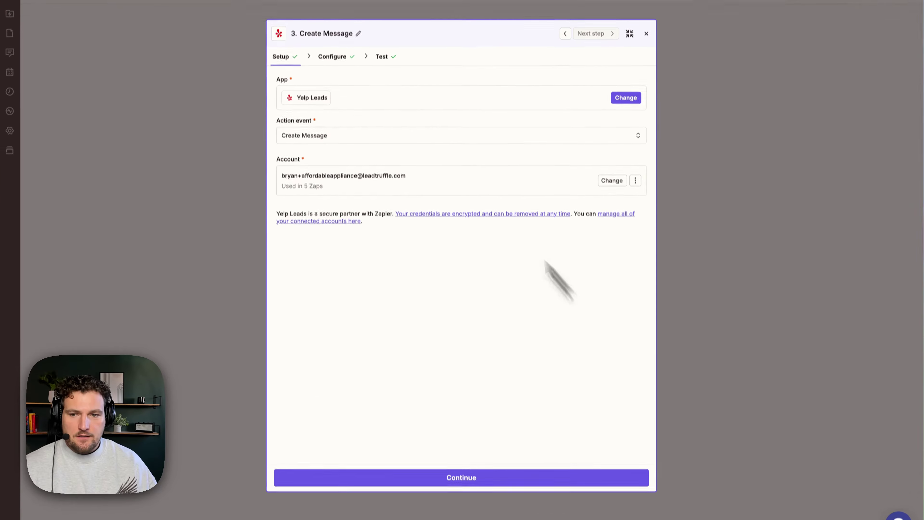
Continue through step 3's Create Message setup and field configuration to its test stage, and close the step without testing.
click(493, 502)
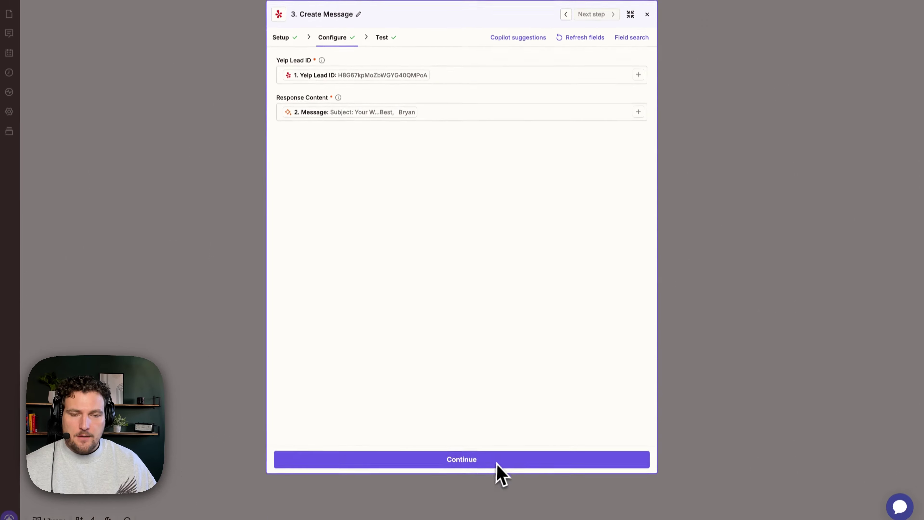
click(497, 459)
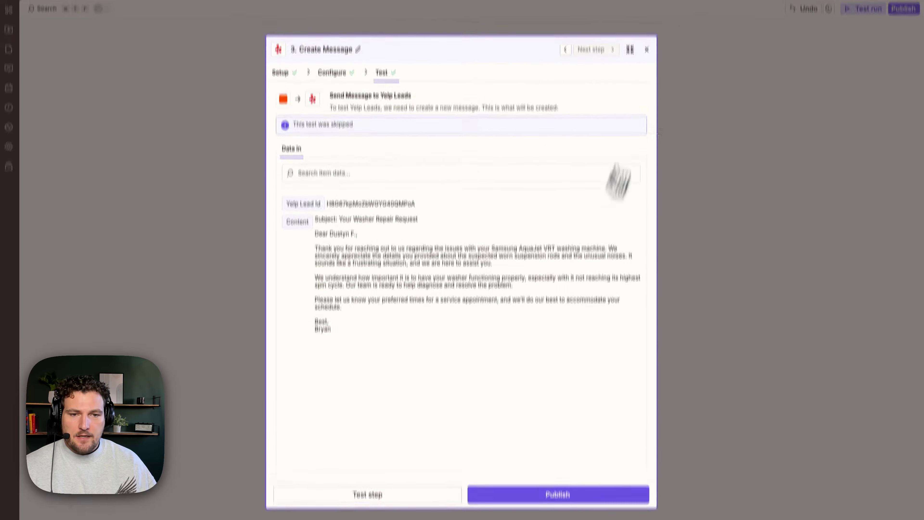
click(647, 49)
drag(604, 93, 624, 50)
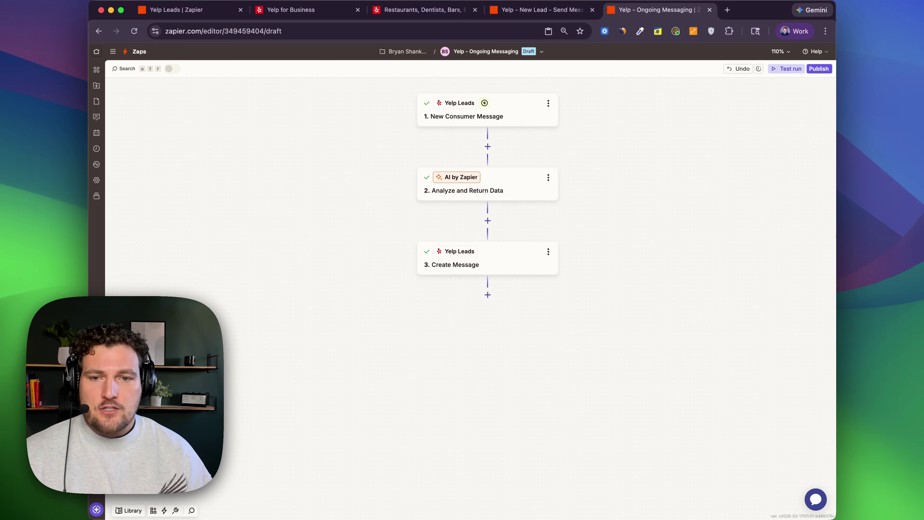
Reopen step 2's prompt, view the knowledge source types that can be added, and close it without adding one.
click(498, 182)
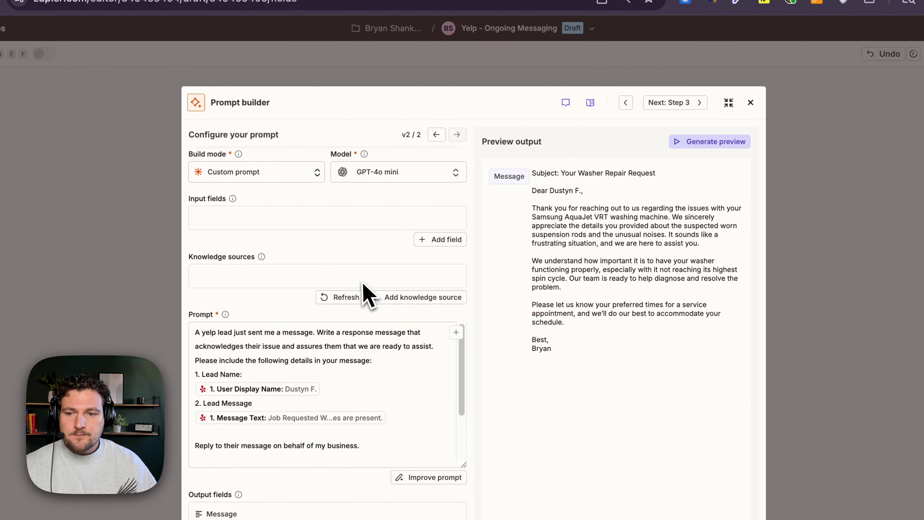
click(259, 269)
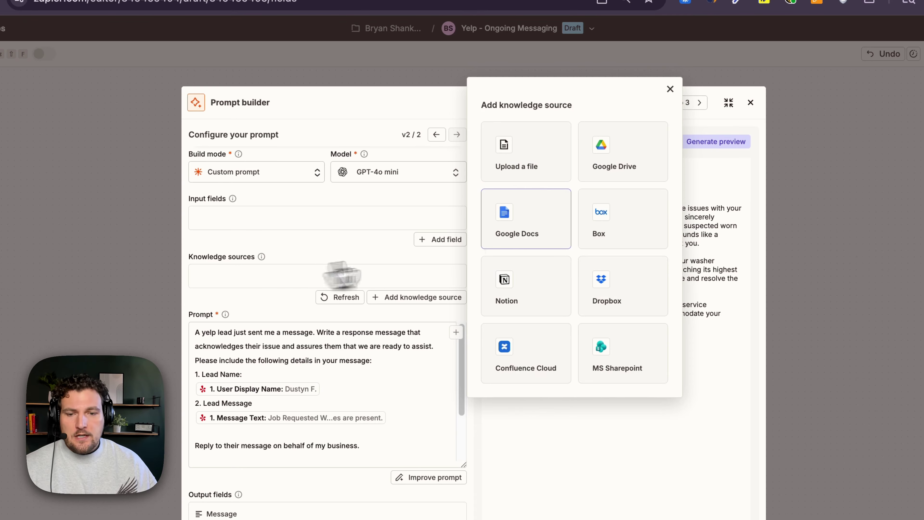
click(509, 245)
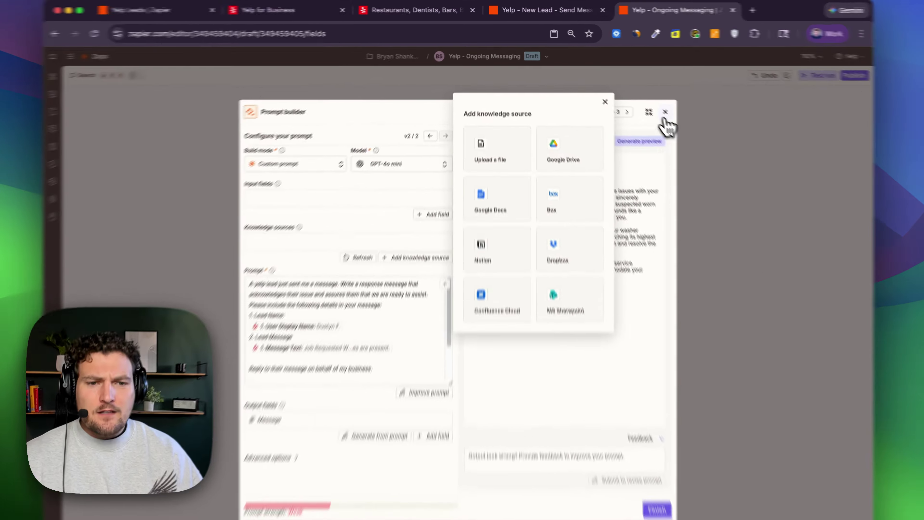
click(649, 101)
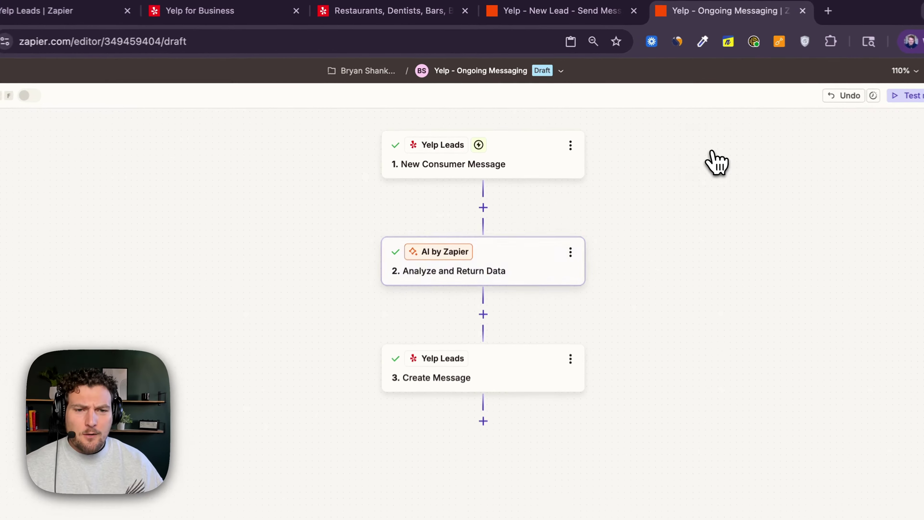
Open the setup of the New Consumer Message trigger and view the available Yelp Leads trigger events.
click(480, 171)
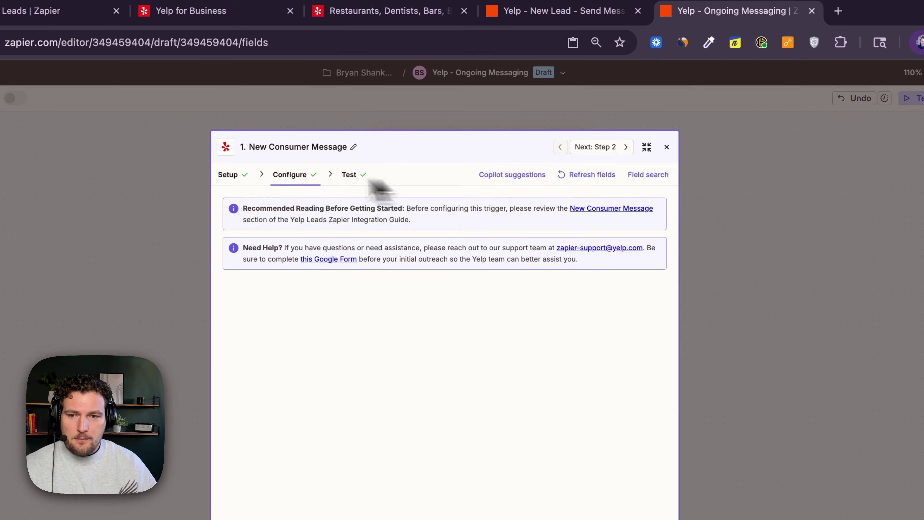
click(225, 174)
click(325, 271)
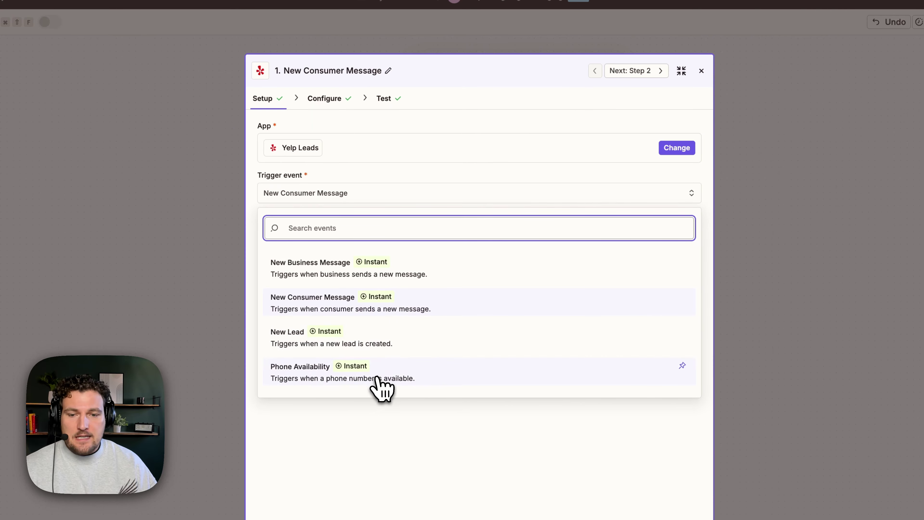
Open the "Yelp - New Lead - Send Message" Zap for editing and examine the Temporary Email field in its New Lead test record.
click(502, 17)
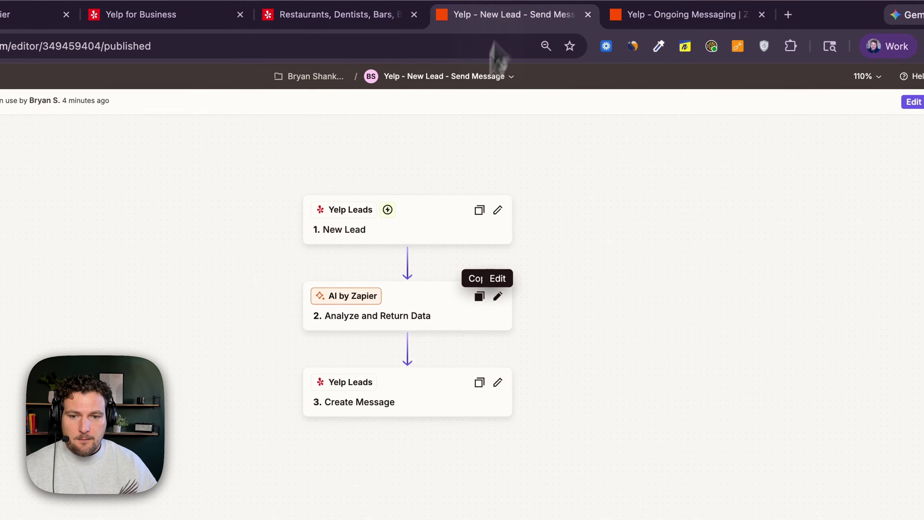
click(429, 240)
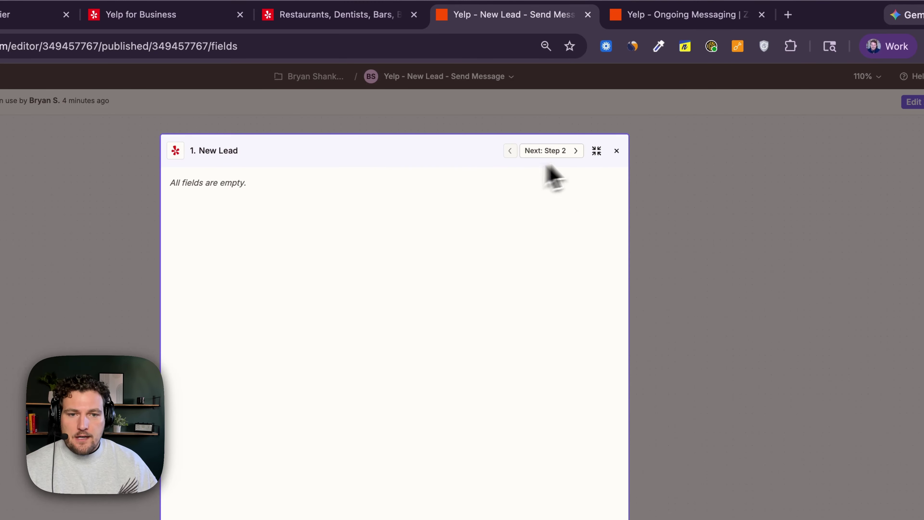
click(616, 151)
click(919, 103)
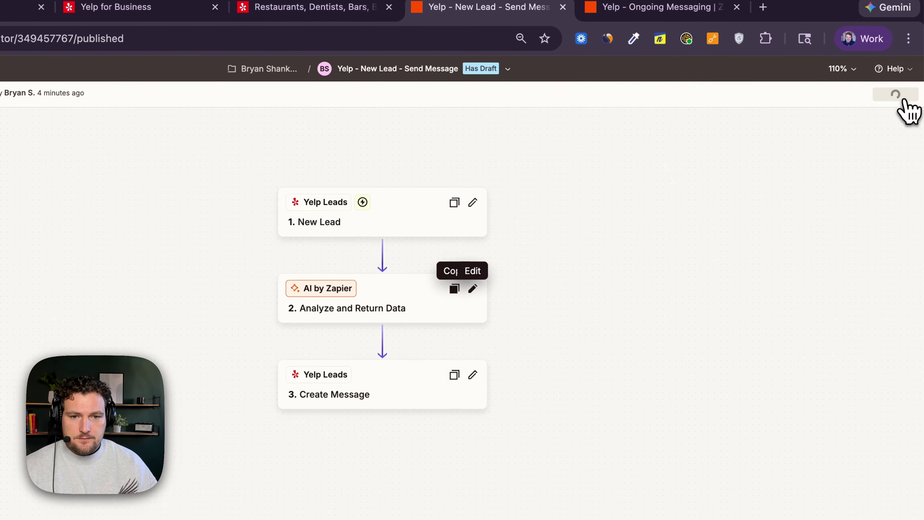
click(419, 313)
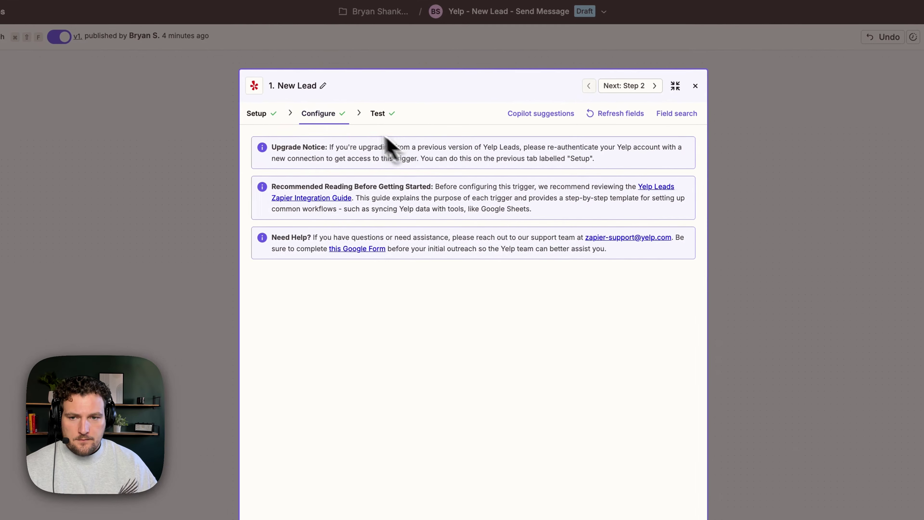
click(391, 114)
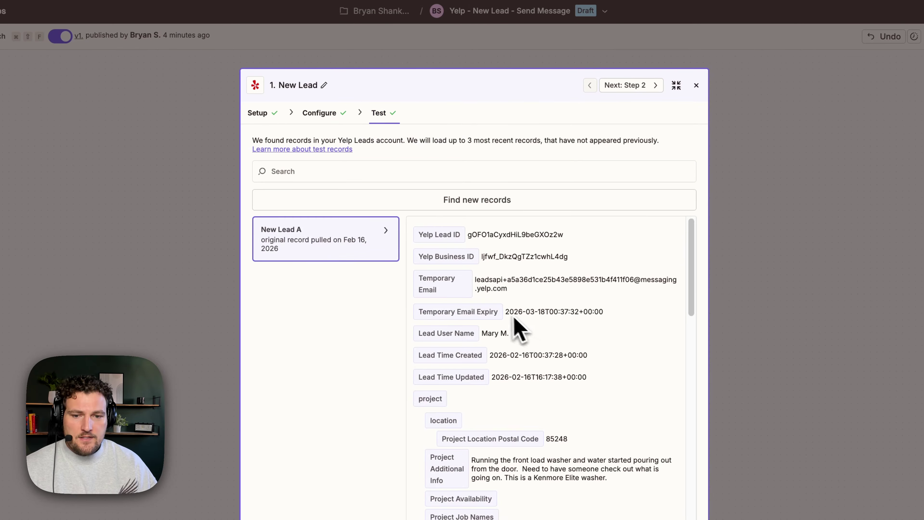
drag(476, 282, 548, 301)
click(548, 296)
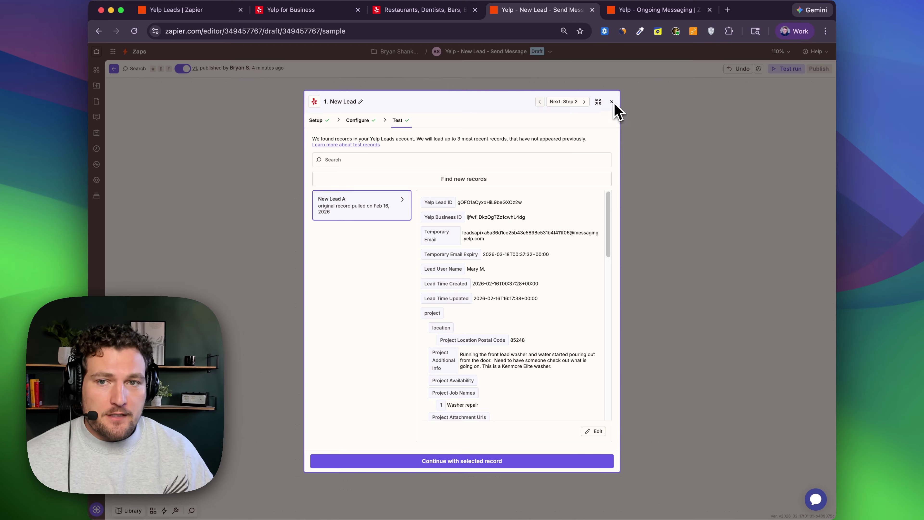
In Yelp for Business, view the washer repair lead's call-and-text connection dialog, close it, and read through the lead's conversation.
click(438, 11)
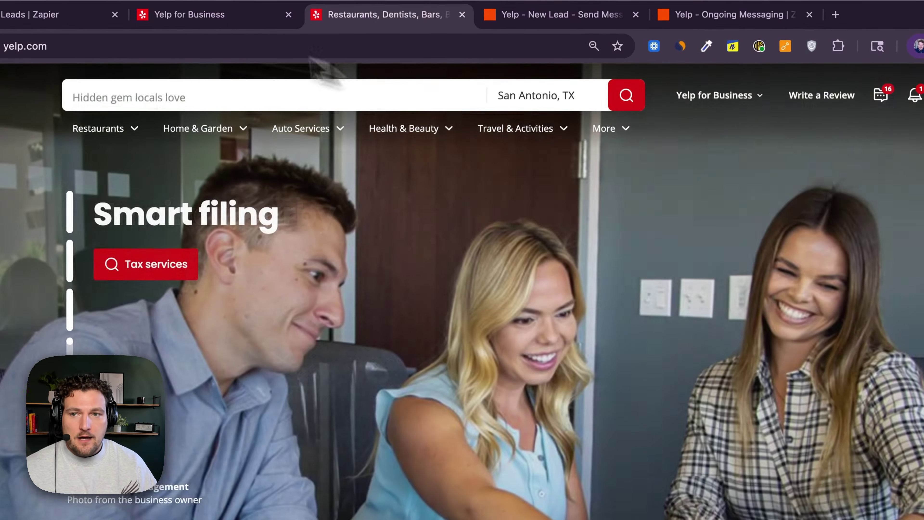
click(193, 15)
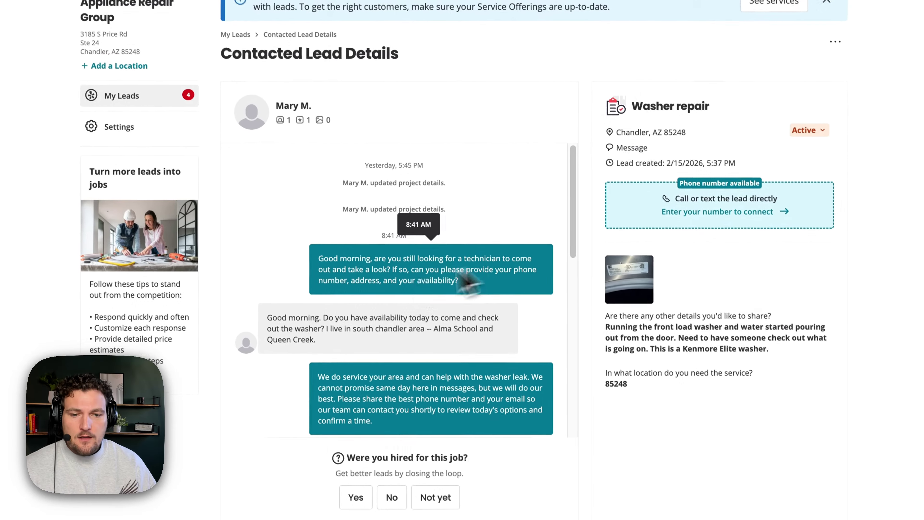
click(717, 212)
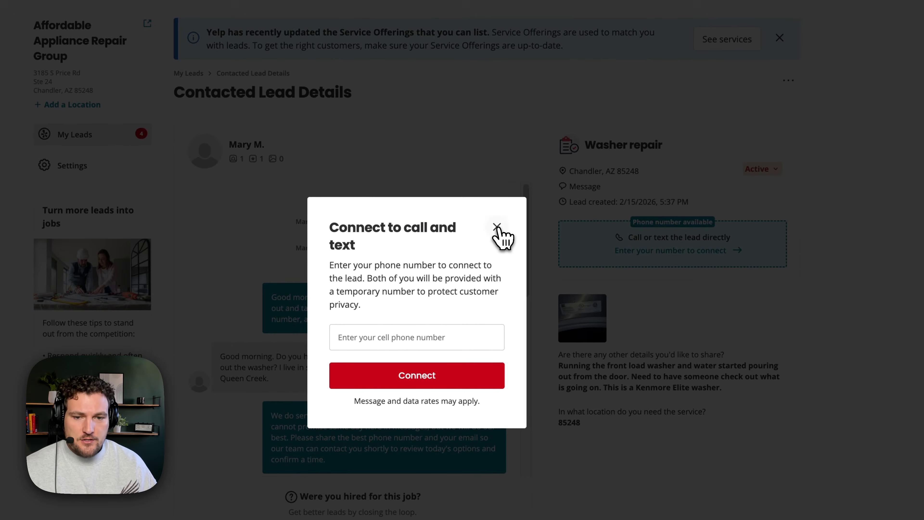
click(497, 226)
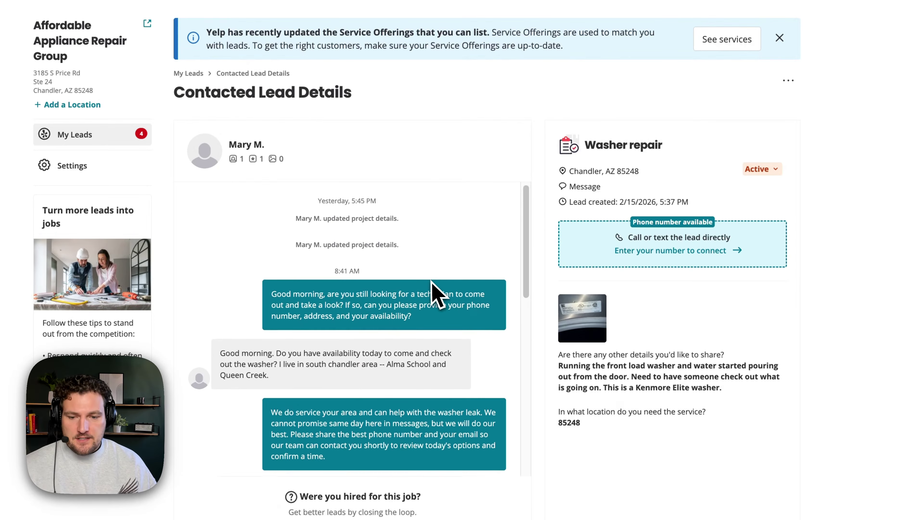
scroll(437, 293, down, 5)
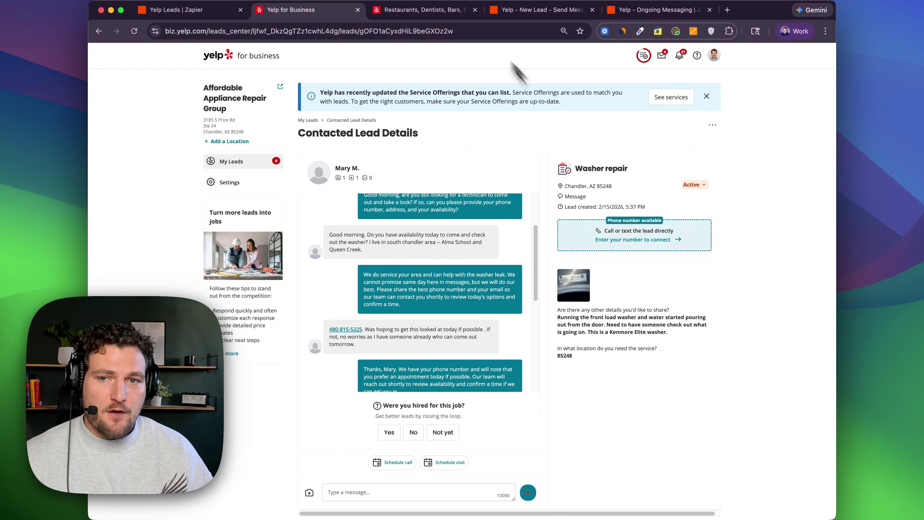
Close the New Lead trigger in the "Yelp - New Lead - Send Message" Zap and return to the "Yelp - Ongoing Messaging" Zap.
click(530, 10)
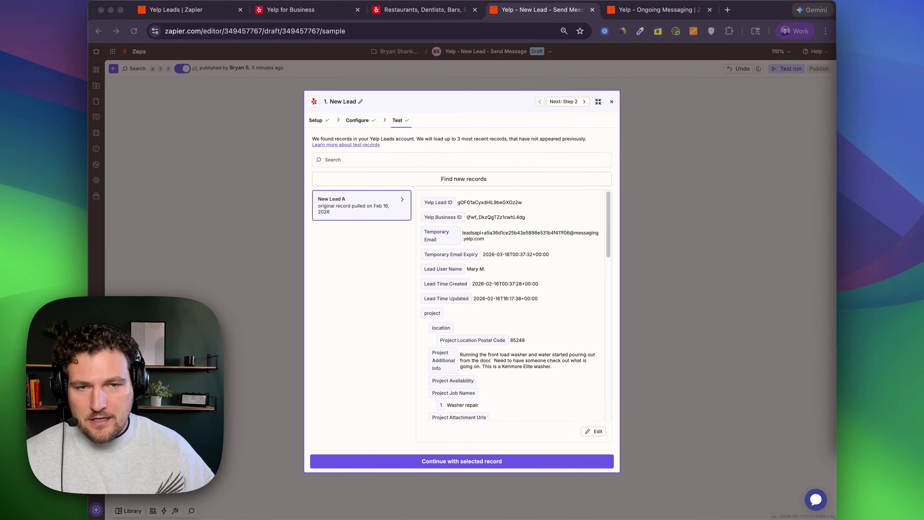
click(611, 102)
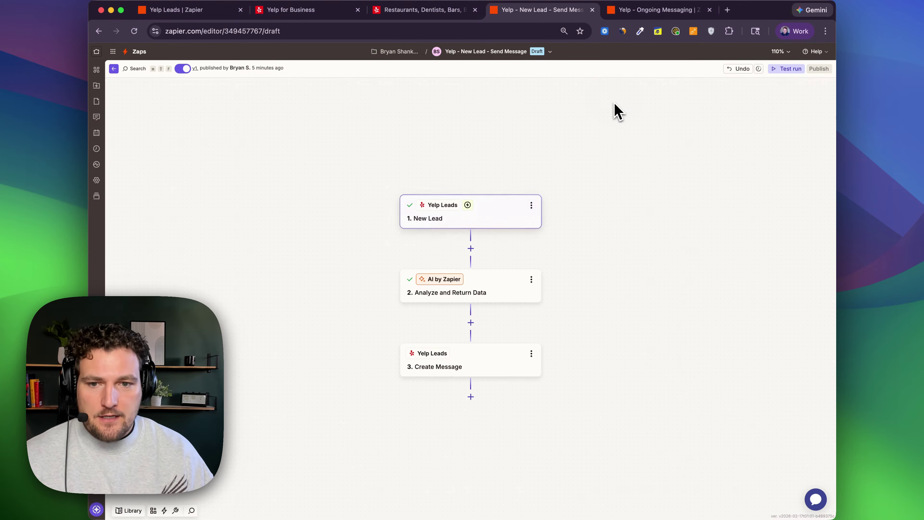
click(649, 11)
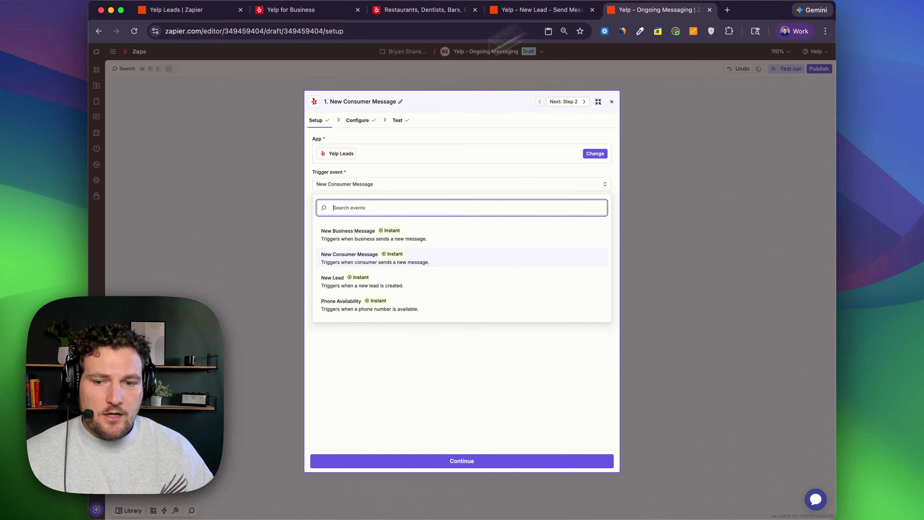